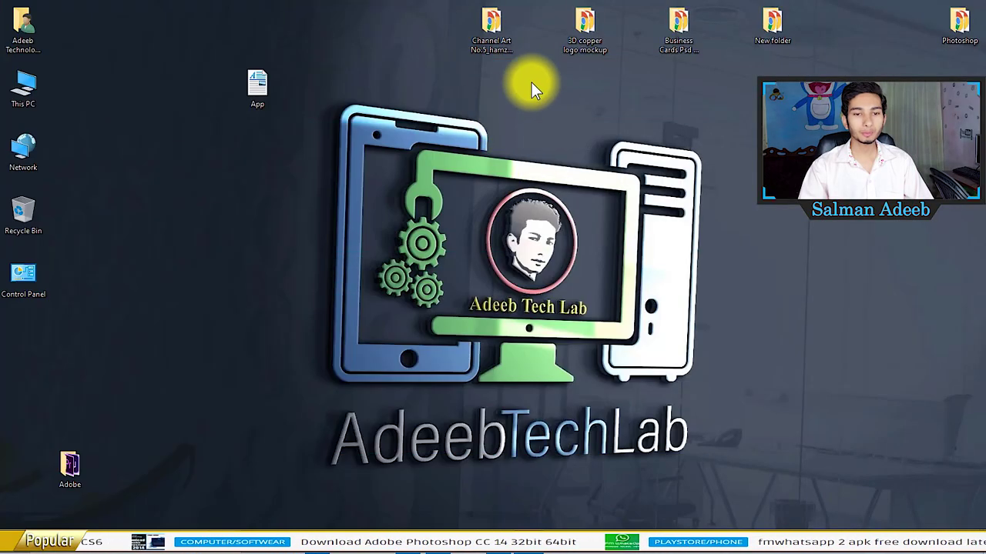
Open the Channel Art No.5 folder maximized, with its banner files shown as large icons.
{"action": "double_click", "coordinate": [493, 33]}
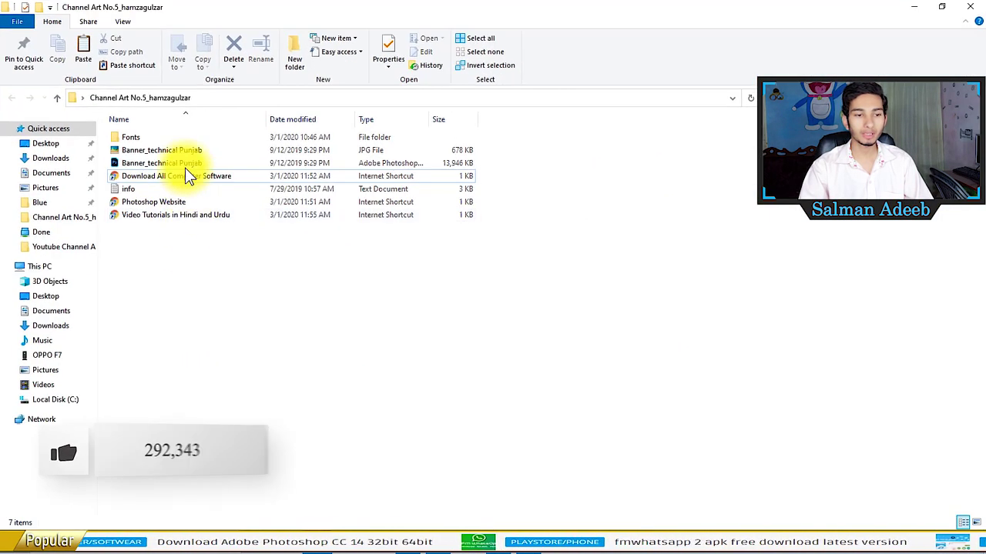
{"action": "left_click", "coordinate": [188, 164]}
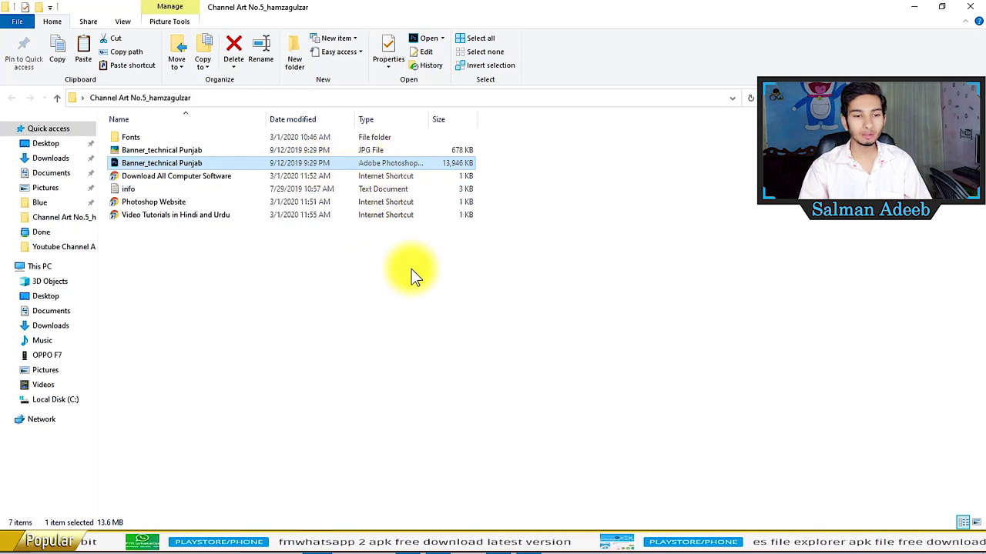
{"action": "scroll", "coordinate": [411, 268], "scroll_direction": "up", "scroll_amount": 2, "text": "ctrl"}
{"action": "scroll", "coordinate": [411, 268], "scroll_direction": "up", "scroll_amount": 2, "text": "ctrl"}
{"action": "scroll", "coordinate": [411, 269], "scroll_direction": "up", "scroll_amount": 1, "text": "ctrl"}
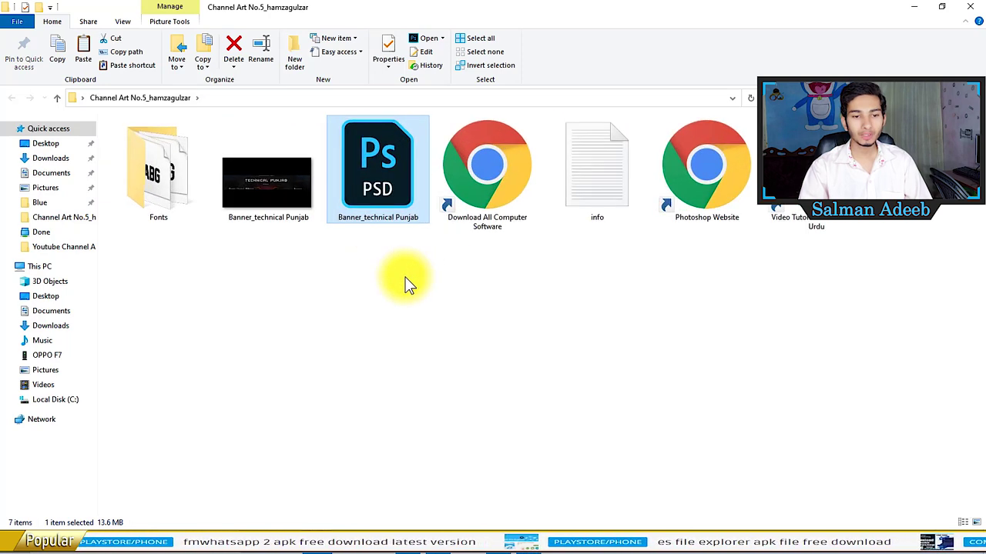
{"action": "scroll", "coordinate": [411, 269], "scroll_direction": "up", "scroll_amount": 1, "text": "ctrl"}
{"action": "scroll", "coordinate": [411, 275], "scroll_direction": "down", "scroll_amount": 1, "text": "ctrl"}
{"action": "scroll", "coordinate": [448, 273], "scroll_direction": "down", "scroll_amount": 1, "text": "ctrl"}
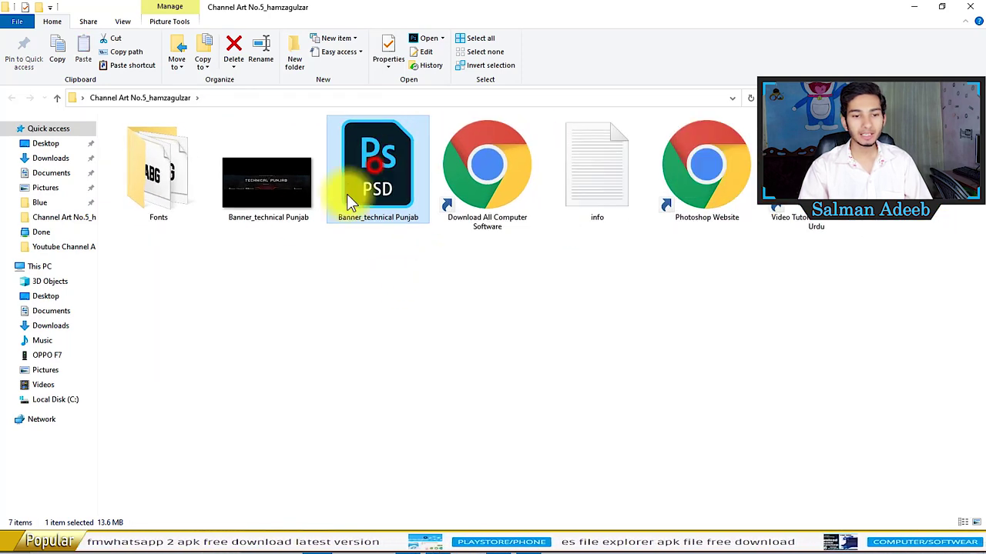
Peek into the Fonts subfolder, then return to the folder holding the banner files.
{"action": "double_click", "coordinate": [158, 165]}
{"action": "key", "text": "alt+Left"}
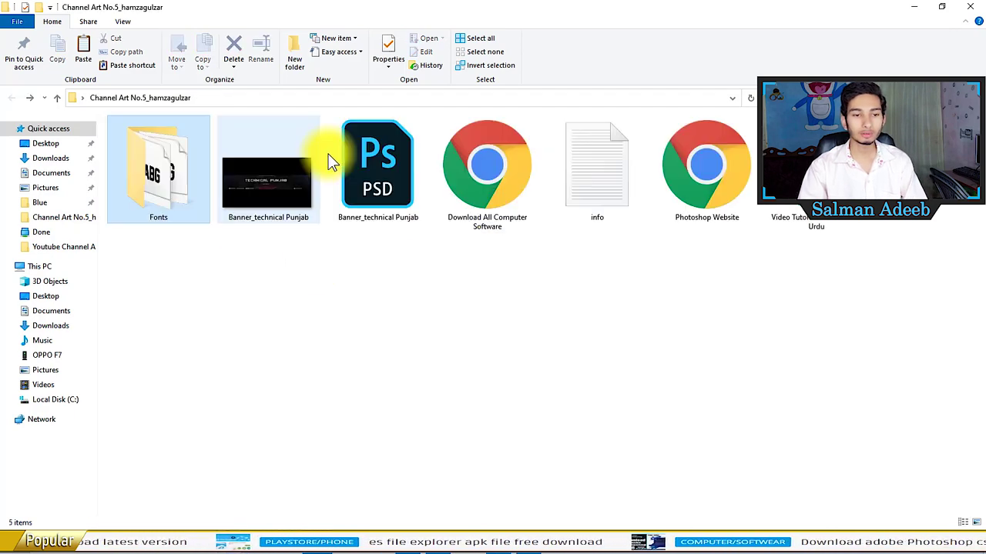
{"action": "left_click", "coordinate": [376, 162]}
Open Banner_technical Punjab.psd without resolving its missing fonts, then close it and minimize Photoshop.
{"action": "double_click", "coordinate": [377, 163]}
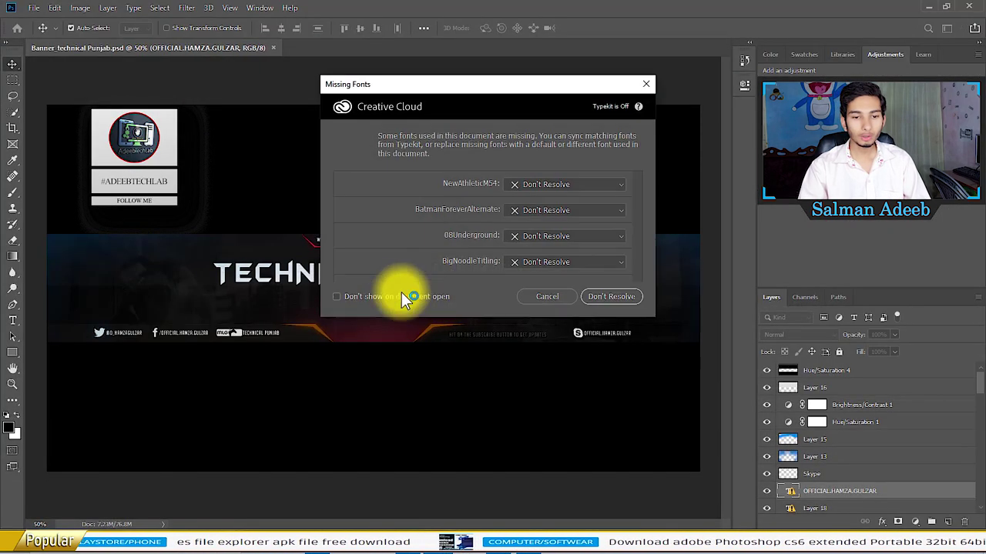
{"action": "left_click", "coordinate": [554, 213]}
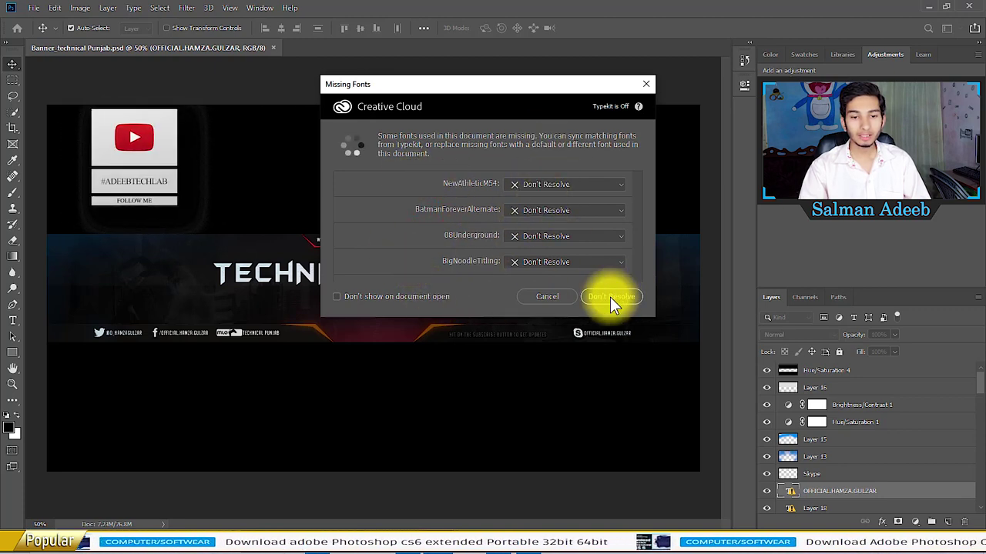
{"action": "left_click", "coordinate": [531, 296]}
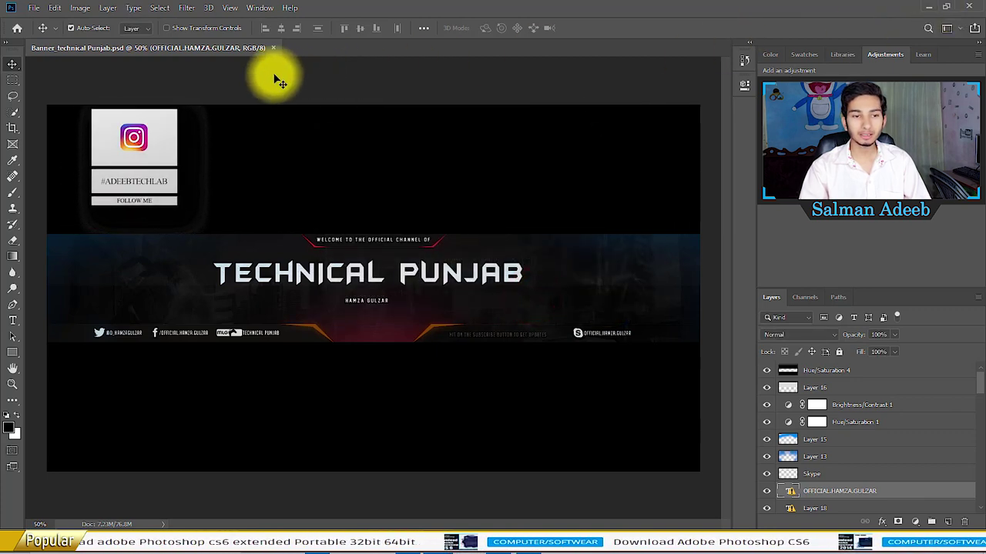
{"action": "left_click", "coordinate": [272, 47]}
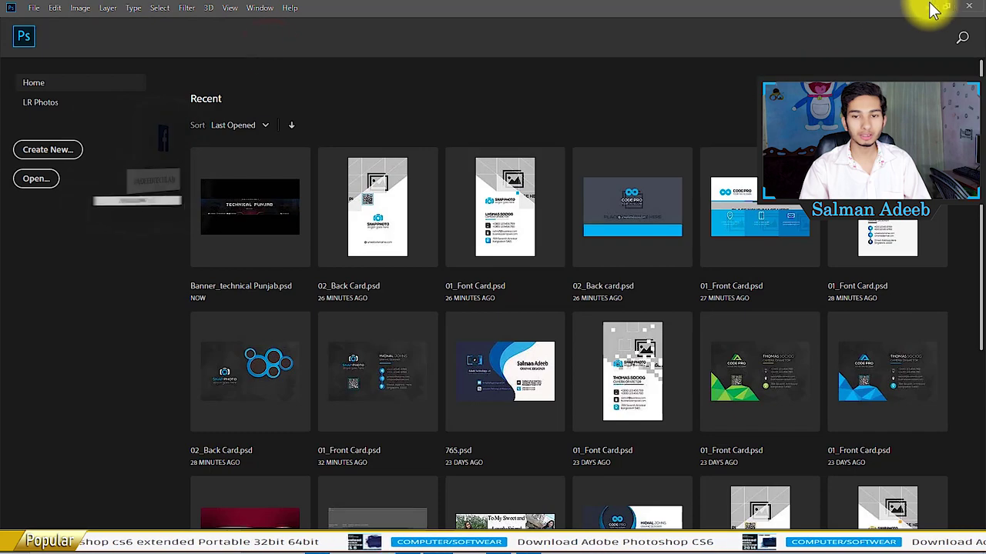
{"action": "left_click", "coordinate": [930, 7]}
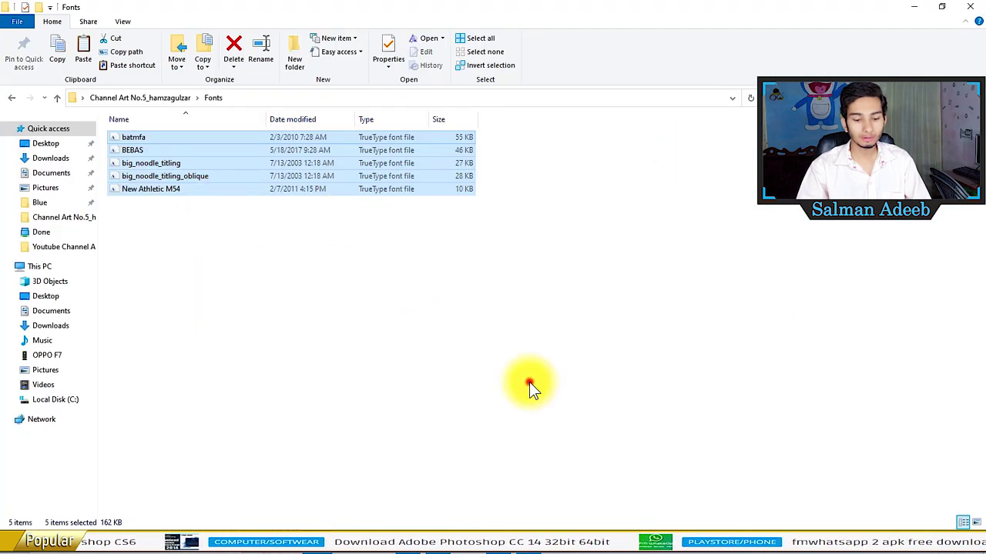
Go back from the Fonts folder and pick Banner_technical Punjab.psd to reopen it.
{"action": "key", "text": "alt+Left"}
{"action": "left_click", "coordinate": [377, 162]}
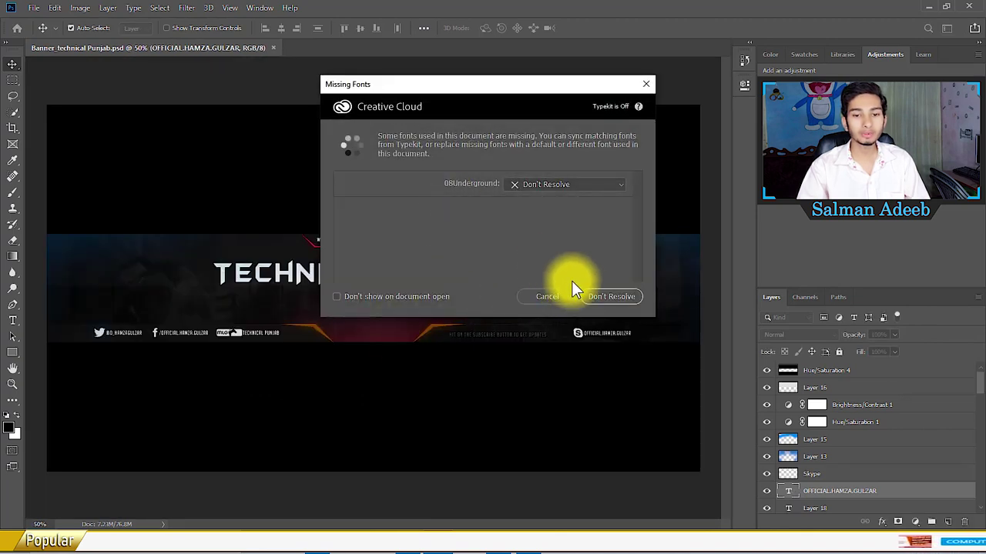
Leave 08Underground unresolved and zoom in and out around the TECHNICAL PUNJAB title.
{"action": "left_click", "coordinate": [630, 296]}
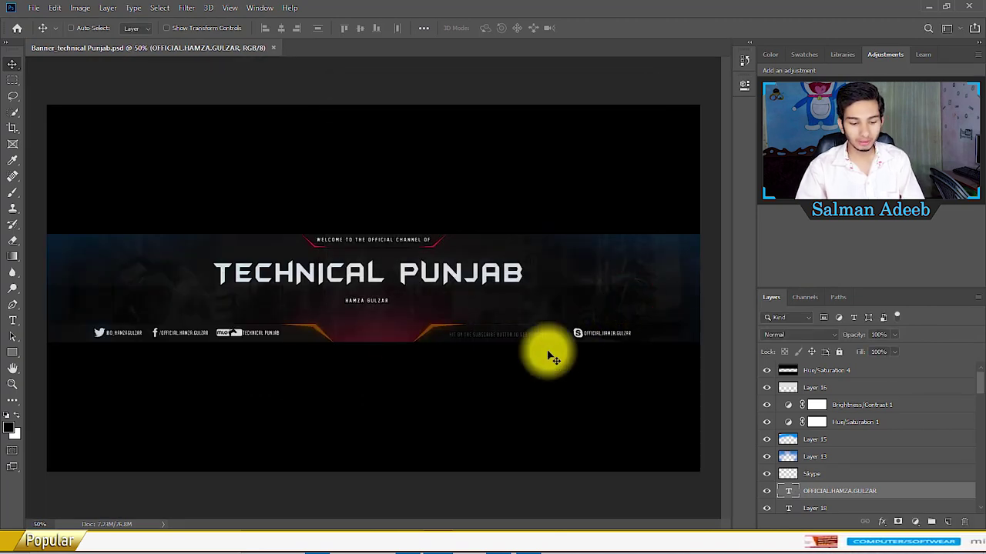
{"action": "scroll", "coordinate": [551, 356], "scroll_direction": "up", "scroll_amount": 1}
{"action": "scroll", "coordinate": [532, 348], "scroll_direction": "up", "scroll_amount": 1}
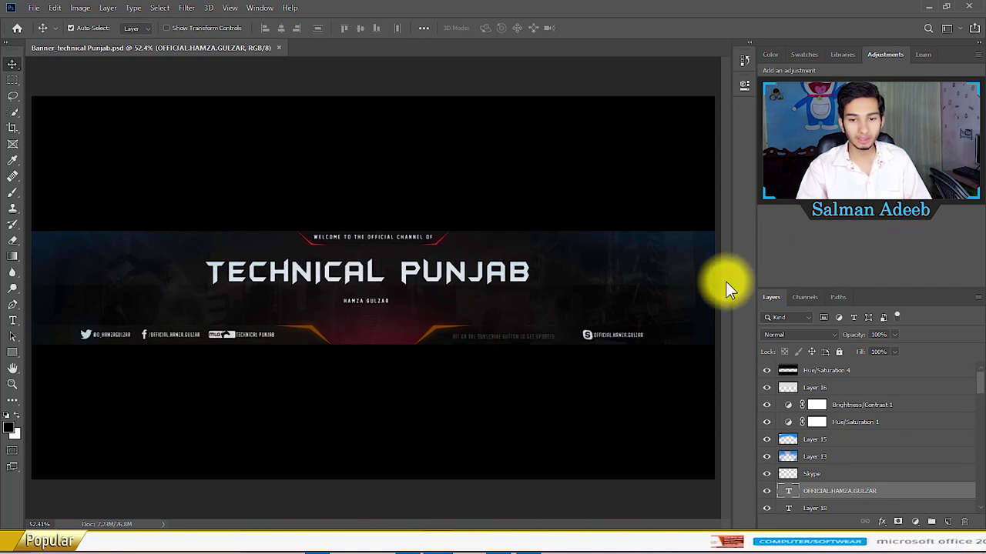
{"action": "scroll", "coordinate": [267, 274], "scroll_direction": "up", "scroll_amount": 5}
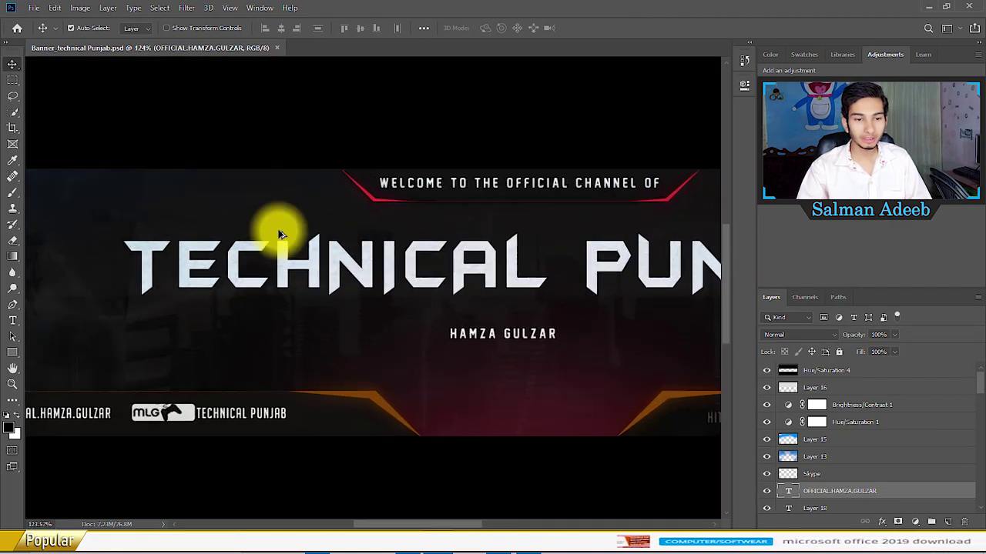
{"action": "scroll", "coordinate": [279, 235], "scroll_direction": "down", "scroll_amount": 4}
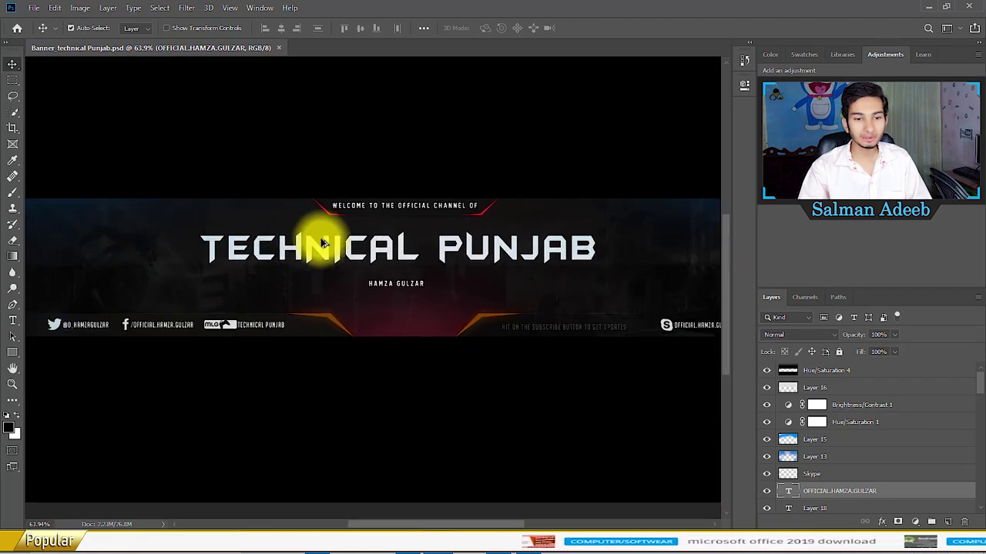
{"action": "scroll", "coordinate": [513, 173], "scroll_direction": "up", "scroll_amount": 3}
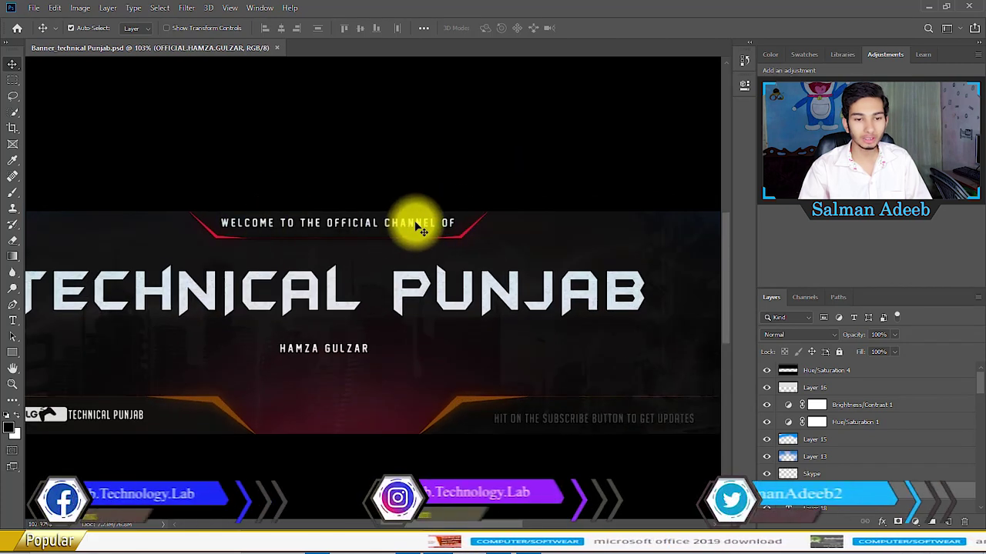
{"action": "scroll", "coordinate": [341, 254], "scroll_direction": "down", "scroll_amount": 2}
{"action": "scroll", "coordinate": [440, 238], "scroll_direction": "down", "scroll_amount": 2}
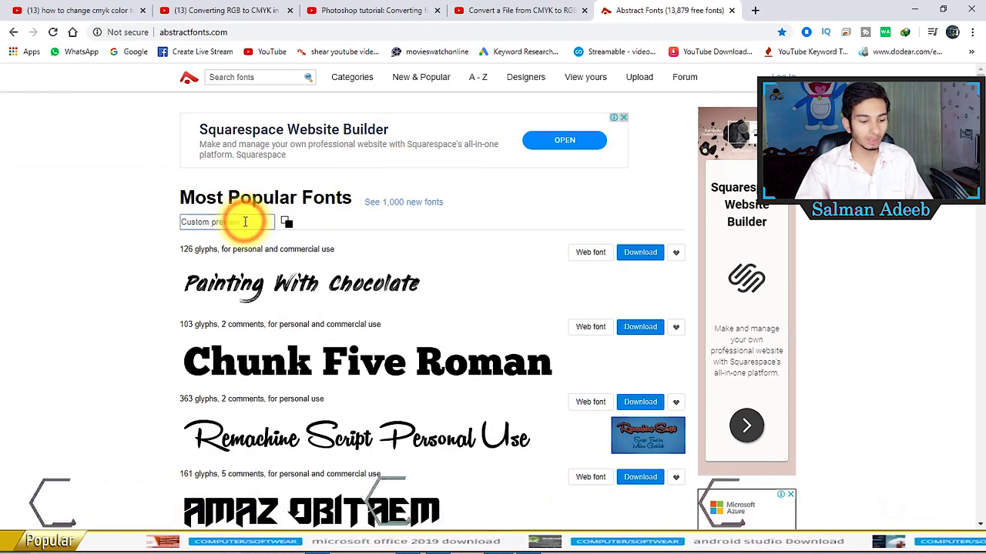
Preview the Abstract Fonts samples with the channel name, then select the Hue/Saturation 4 layer.
{"action": "type", "text": "Ade"}
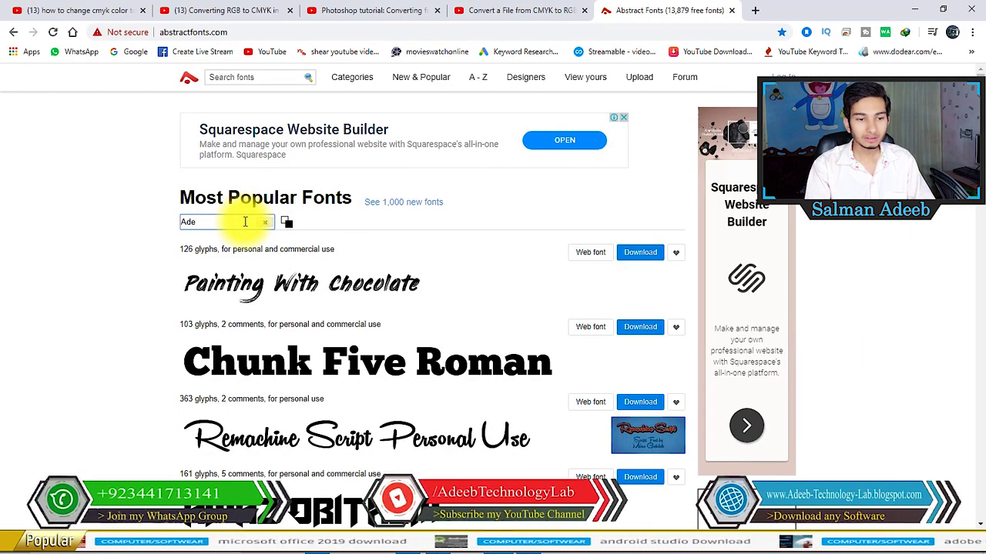
{"action": "key", "text": "Return"}
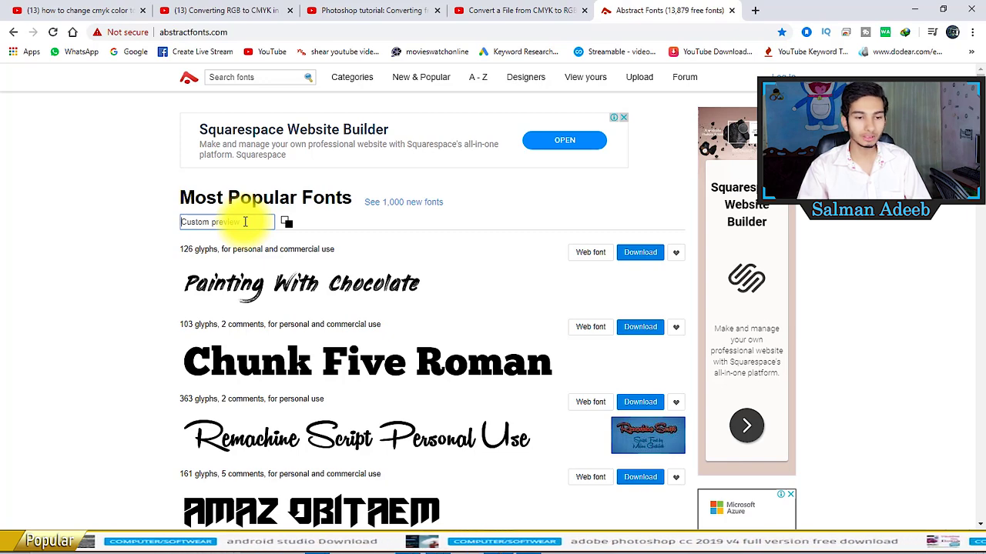
{"action": "type", "text": "Adeeb"}
{"action": "key", "text": "Return"}
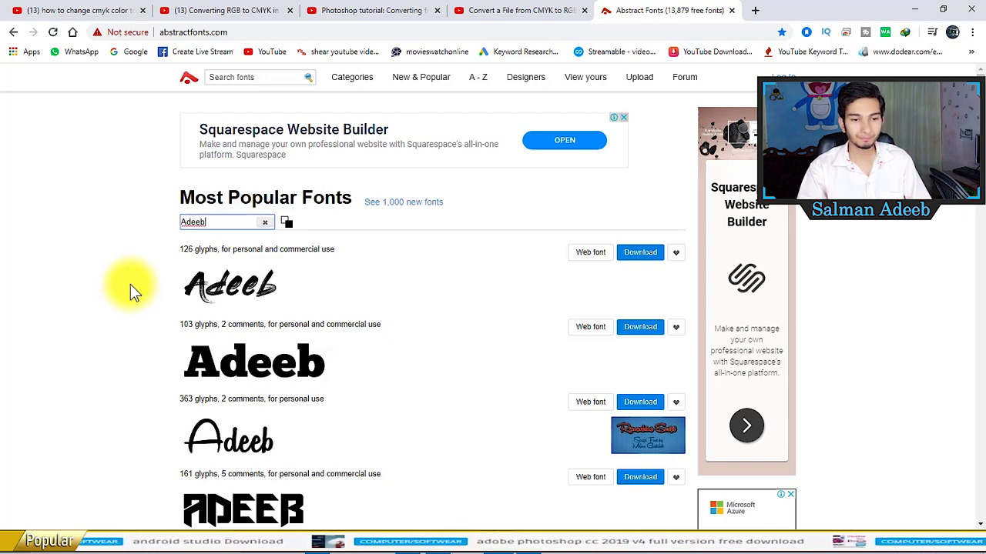
{"action": "scroll", "coordinate": [130, 288], "scroll_direction": "down", "scroll_amount": 5}
{"action": "scroll", "coordinate": [159, 333], "scroll_direction": "down", "scroll_amount": 5}
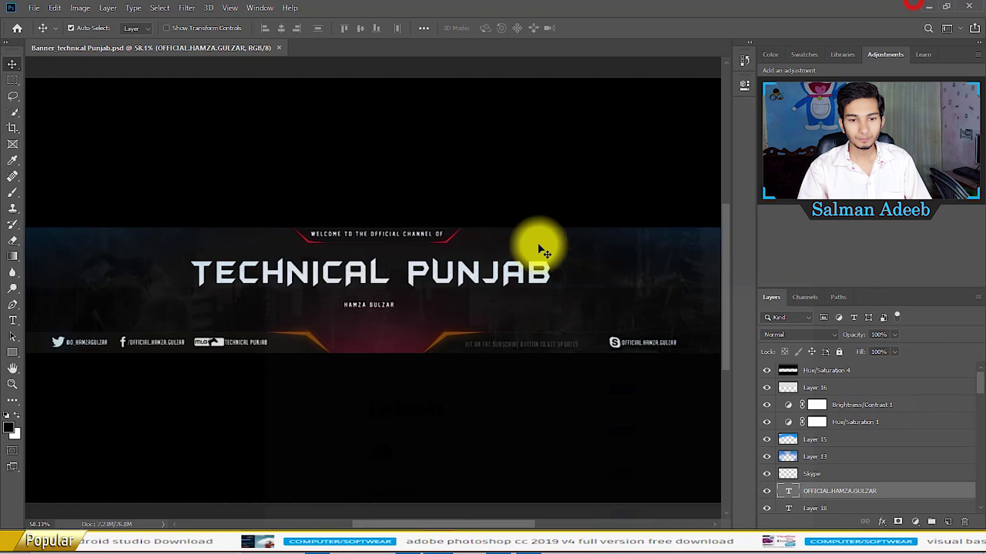
{"action": "left_click", "coordinate": [541, 250]}
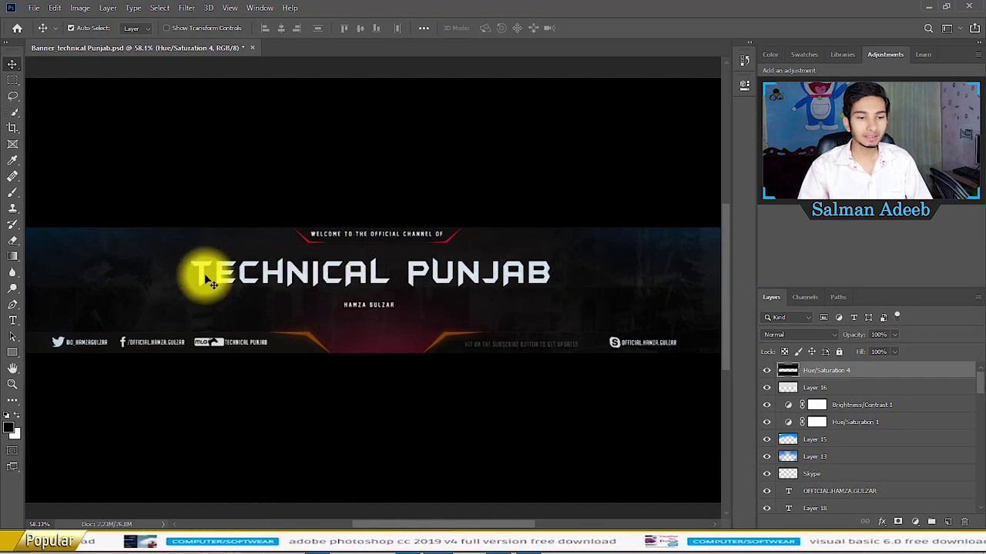
Scroll the Layers panel and select the TECHNICAL PUNJAB text layer.
{"action": "scroll", "coordinate": [870, 424], "scroll_direction": "down", "scroll_amount": 1}
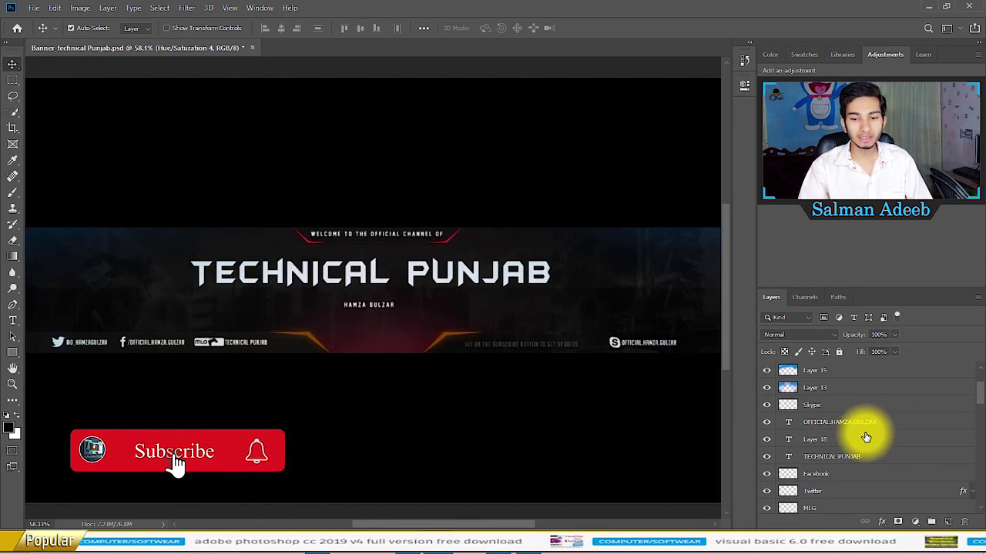
{"action": "scroll", "coordinate": [870, 424], "scroll_direction": "down", "scroll_amount": 4}
{"action": "scroll", "coordinate": [858, 458], "scroll_direction": "down", "scroll_amount": 4}
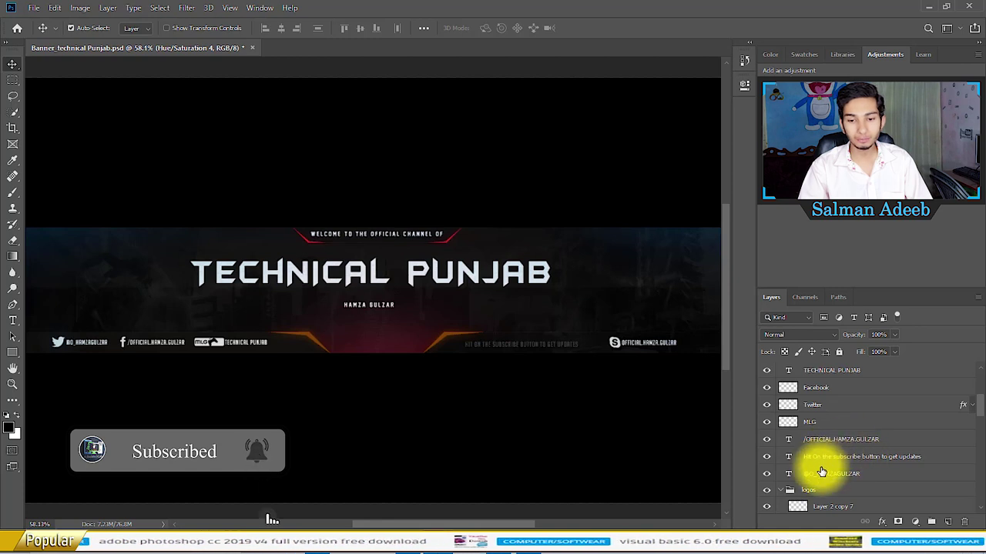
{"action": "scroll", "coordinate": [829, 459], "scroll_direction": "down", "scroll_amount": 3}
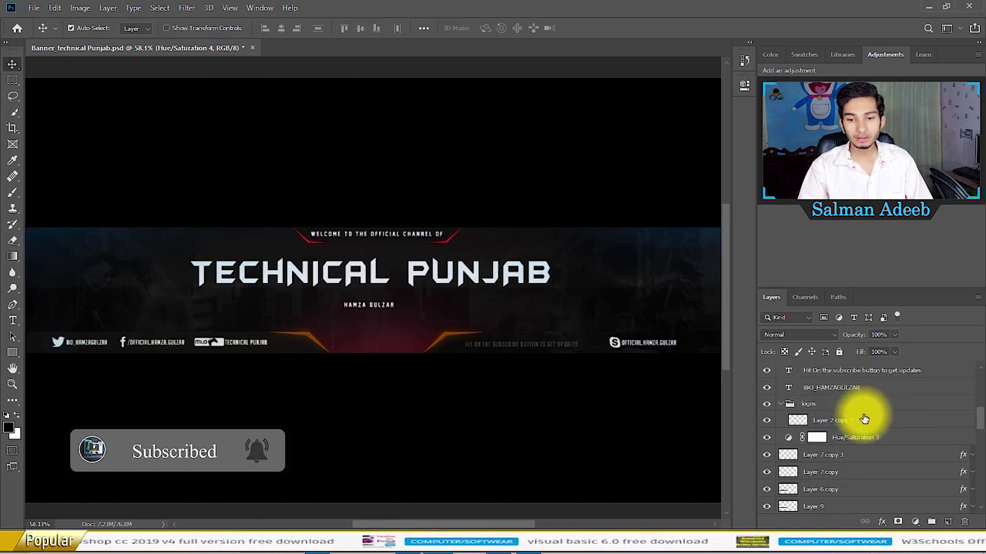
{"action": "scroll", "coordinate": [844, 441], "scroll_direction": "down", "scroll_amount": 2}
{"action": "scroll", "coordinate": [820, 452], "scroll_direction": "down", "scroll_amount": 3}
{"action": "scroll", "coordinate": [823, 450], "scroll_direction": "up", "scroll_amount": 7}
{"action": "scroll", "coordinate": [824, 449], "scroll_direction": "up", "scroll_amount": 3}
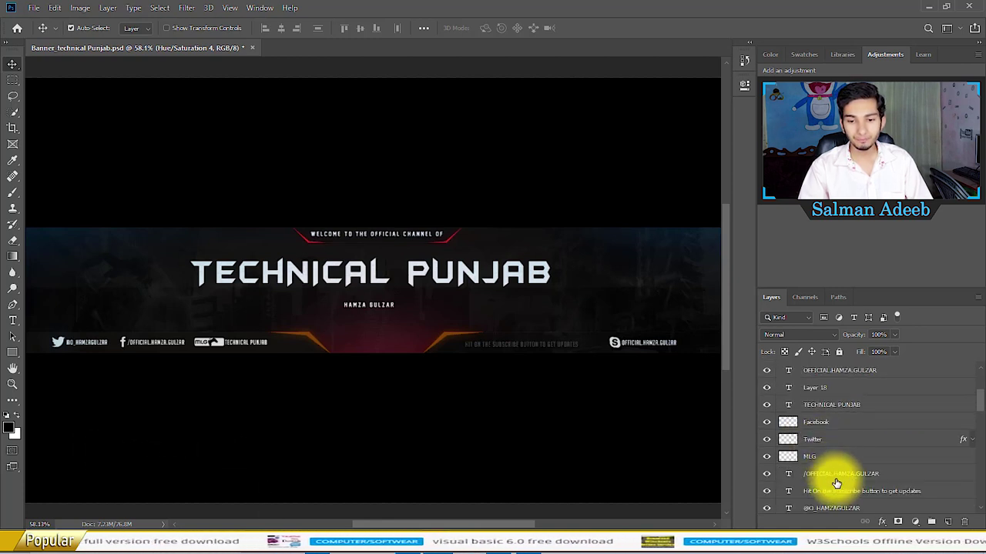
{"action": "left_click", "coordinate": [831, 405]}
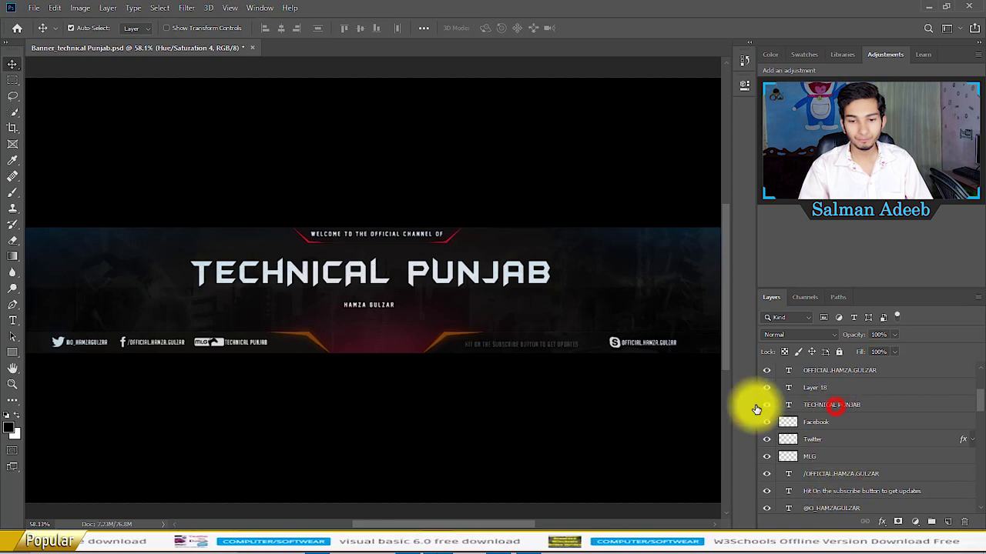
Retype the title as 'ADEEB TECHNOLOGY LAB' and commit it.
{"action": "left_click", "coordinate": [12, 322]}
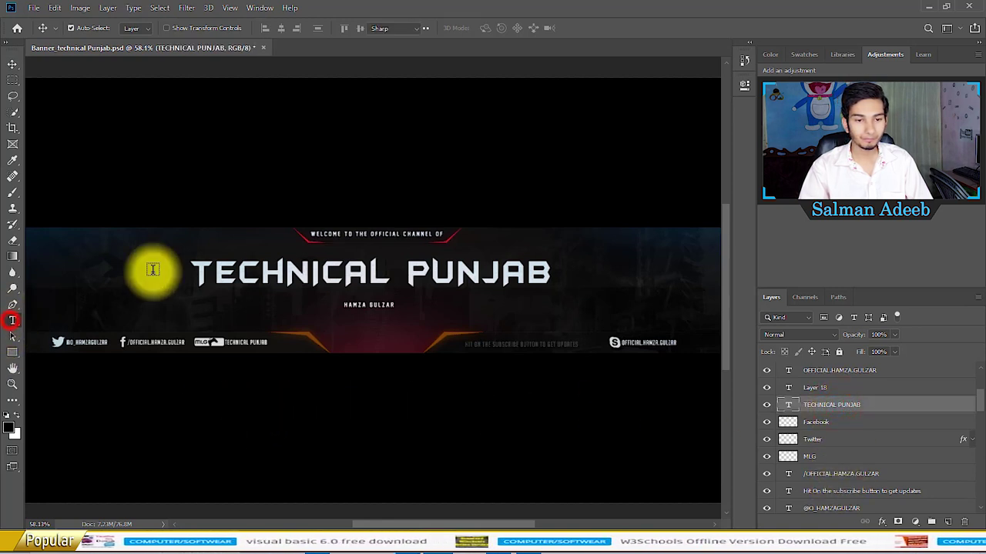
{"action": "left_click", "coordinate": [322, 271]}
{"action": "double_click", "coordinate": [323, 271]}
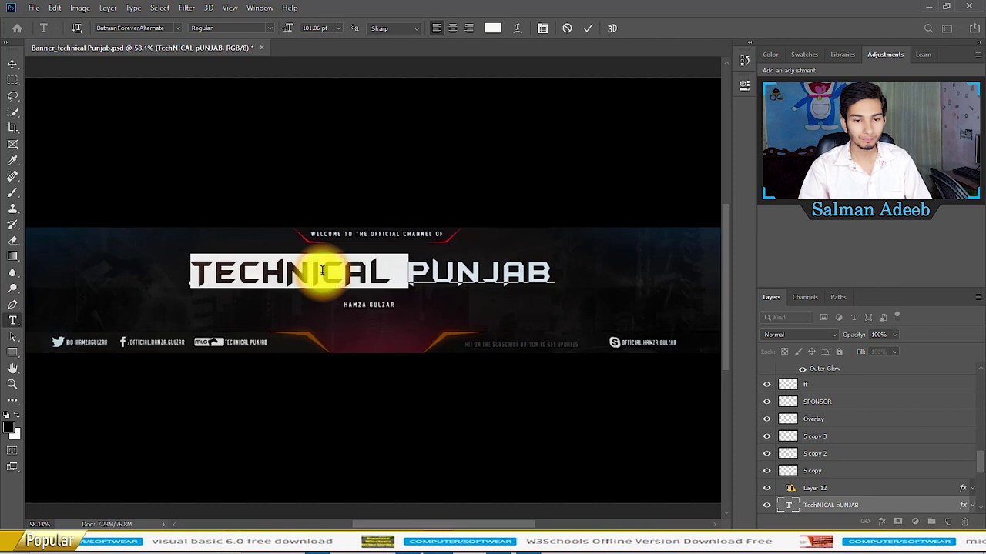
{"action": "key", "text": "ctrl+a"}
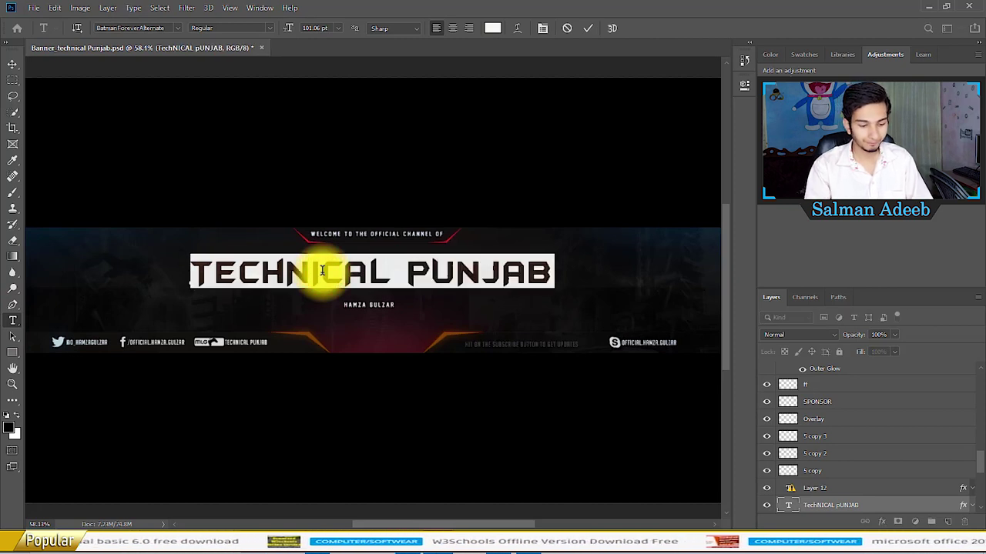
{"action": "type", "text": "ADEEB"}
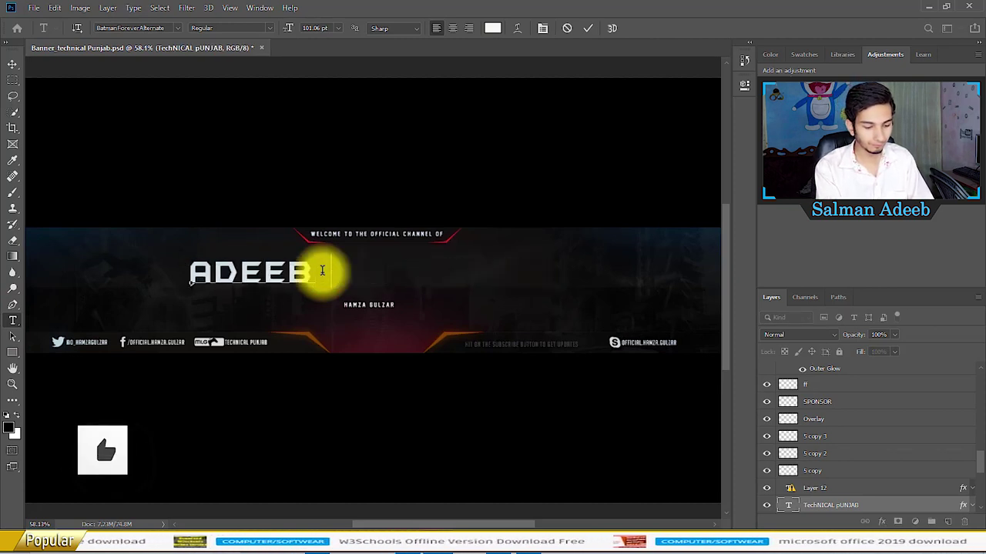
{"action": "type", "text": " TECHNOLO"}
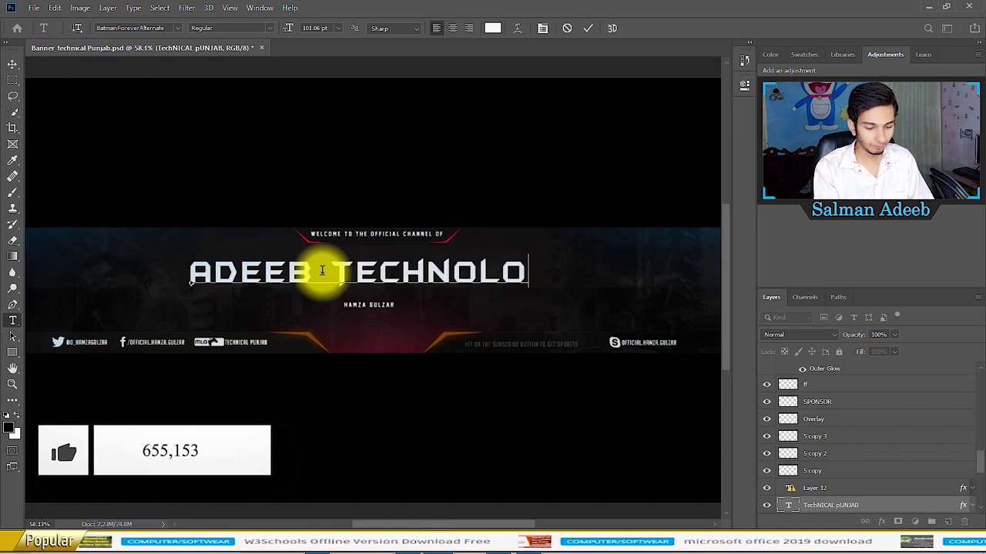
{"action": "type", "text": "GY LAB"}
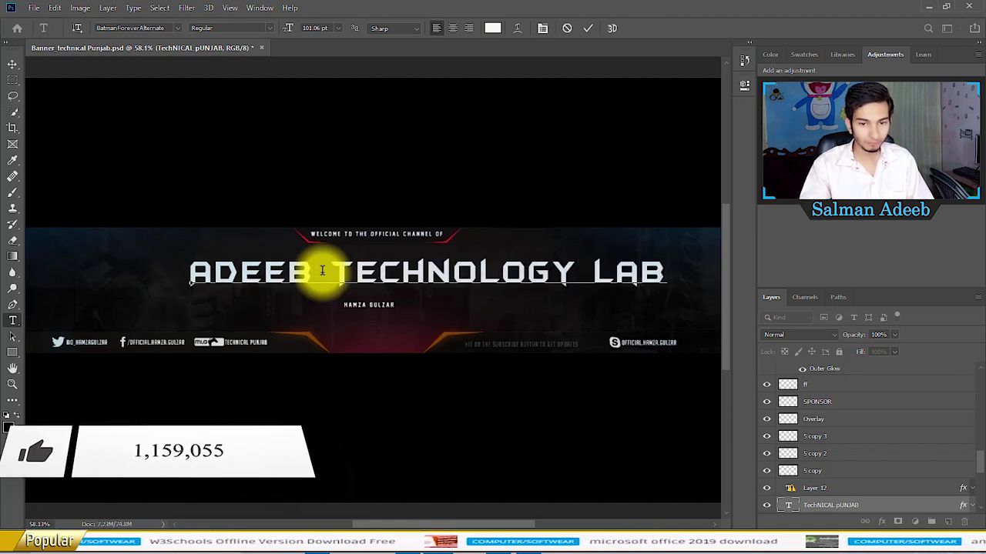
{"action": "left_click", "coordinate": [14, 65]}
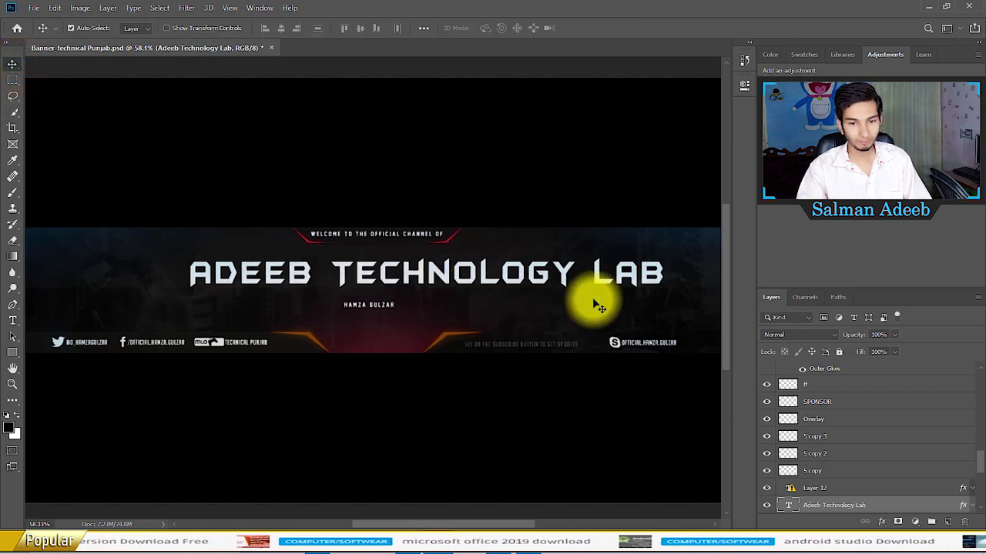
{"action": "key", "text": "ctrl+t"}
Narrow the ADEEB TECHNOLOGY LAB title and centre it both vertically and horizontally on the canvas.
{"action": "left_click_drag", "start_coordinate": [663, 276], "coordinate": [548, 281]}
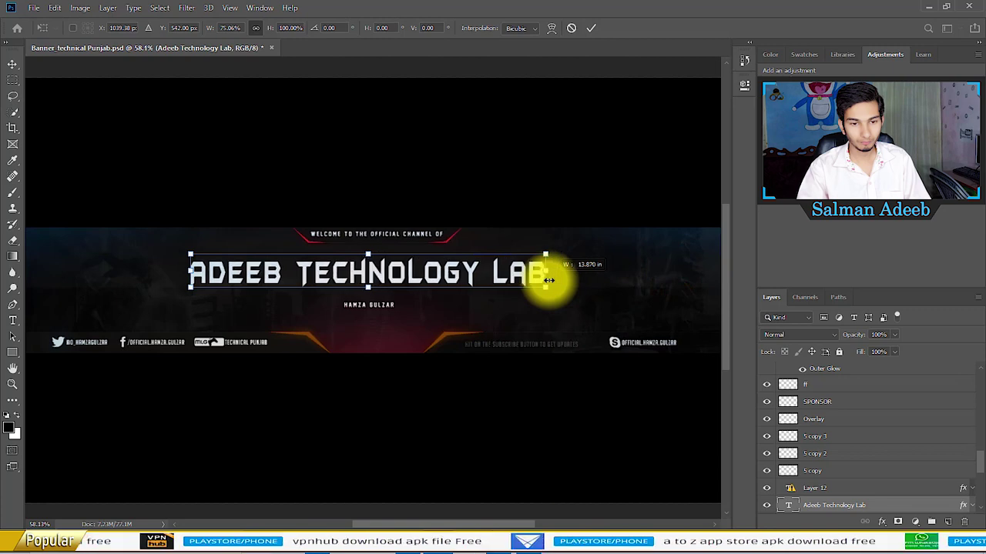
{"action": "left_click_drag", "start_coordinate": [446, 276], "coordinate": [460, 274]}
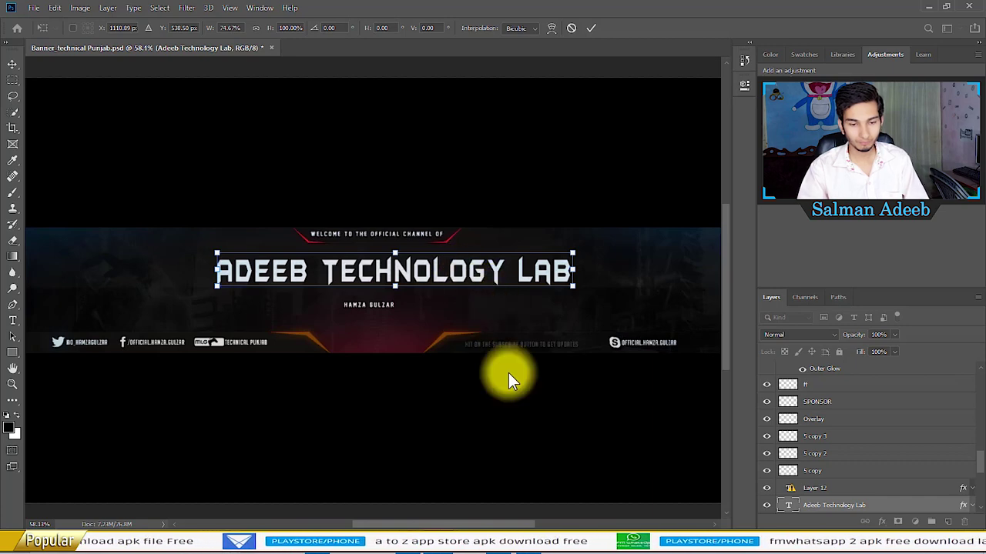
{"action": "key", "text": "Return"}
{"action": "key", "text": "ctrl+a"}
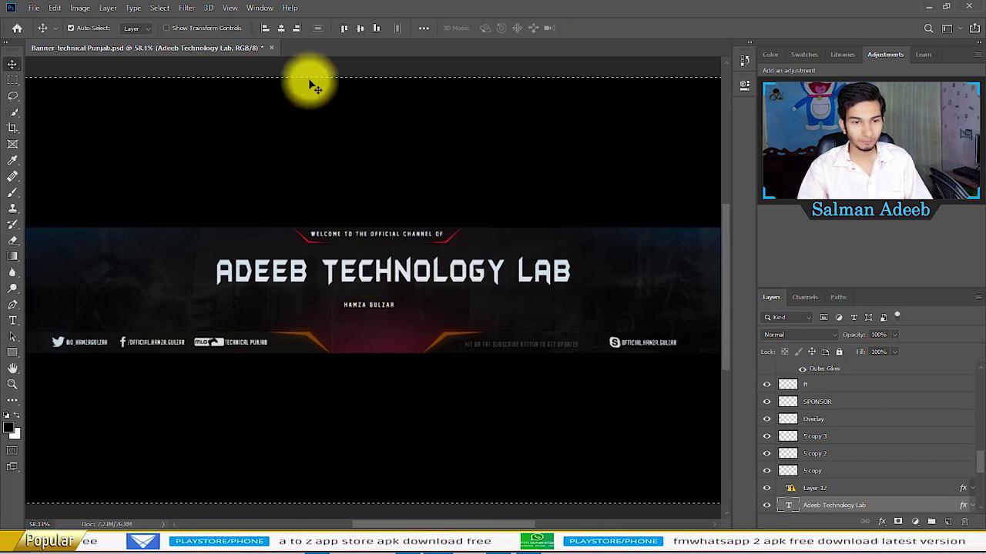
{"action": "left_click", "coordinate": [356, 30]}
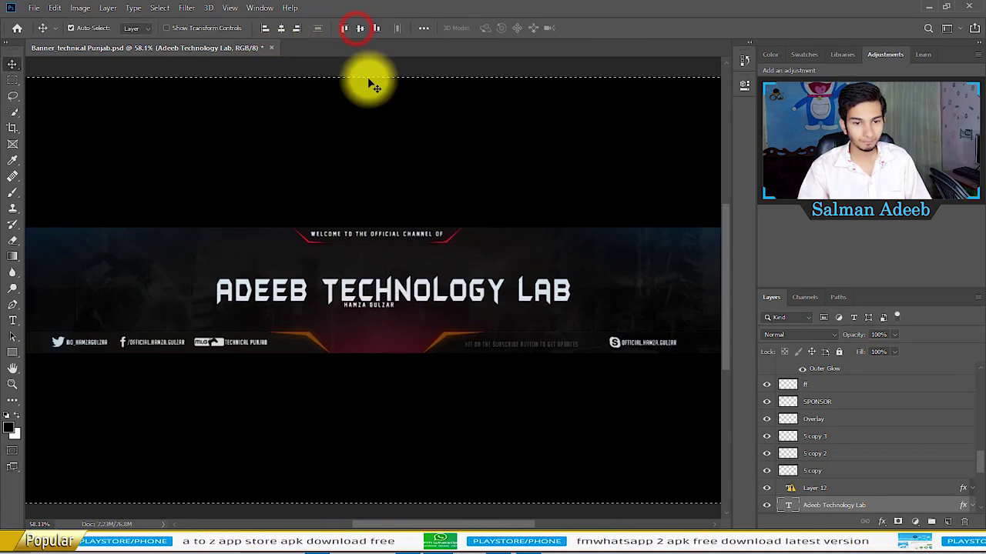
{"action": "left_click", "coordinate": [281, 28]}
{"action": "key", "text": "ctrl+d"}
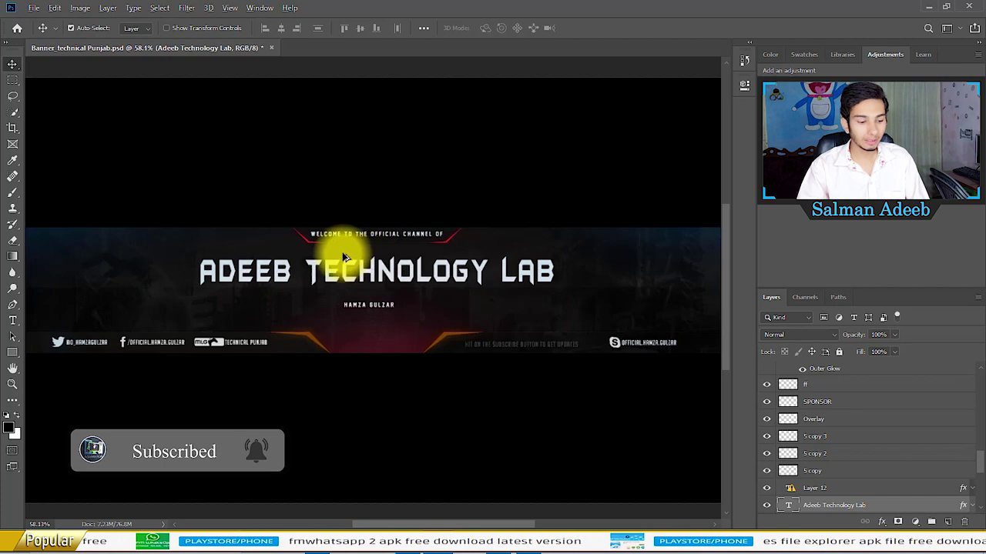
Paste the channel description copied from YouTube under the title as the 'I HELP YOU COMPUTER PHONE' tagline.
{"action": "scroll", "coordinate": [342, 252], "scroll_direction": "up", "scroll_amount": 3, "text": "alt"}
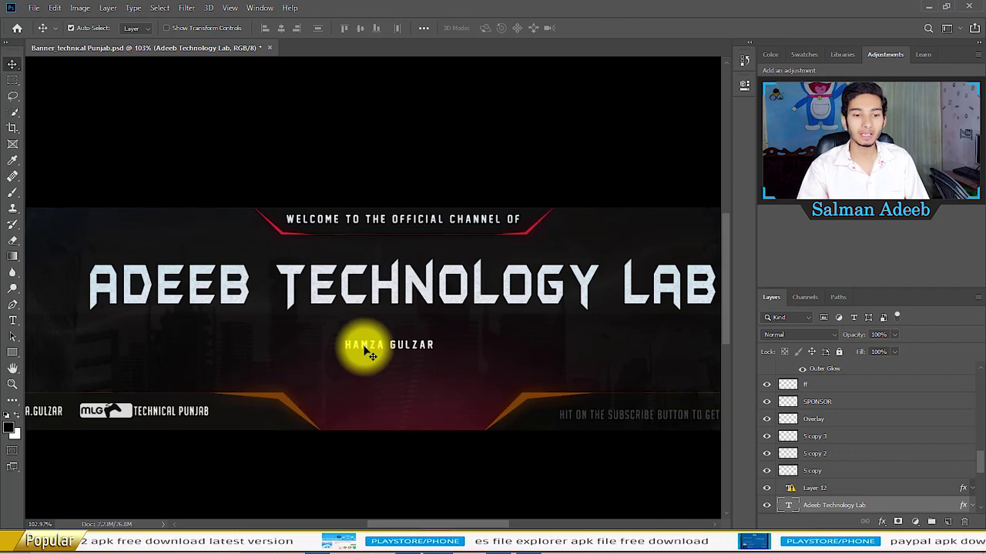
{"action": "key", "text": "alt+Tab"}
{"action": "key", "text": "alt+Tab"}
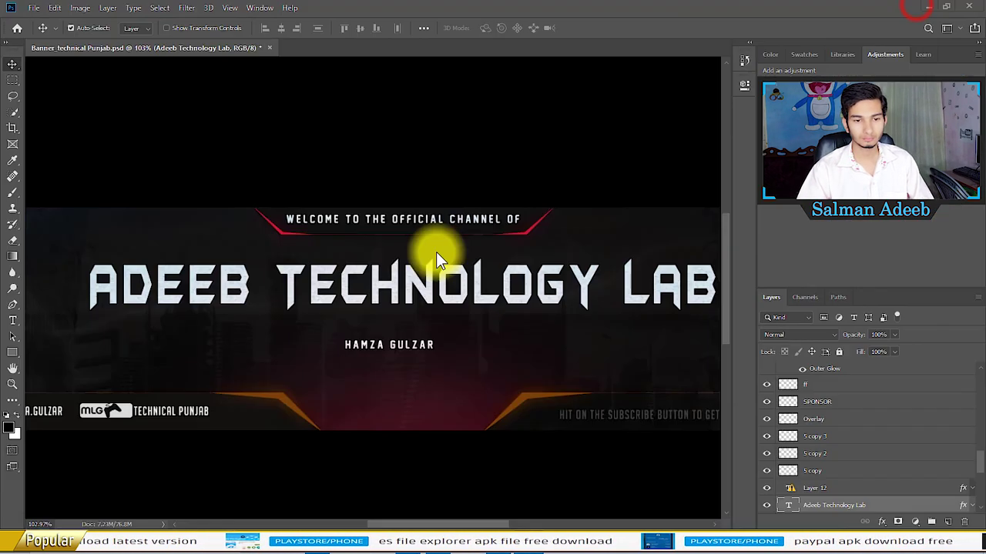
{"action": "key", "text": "ctrl+v"}
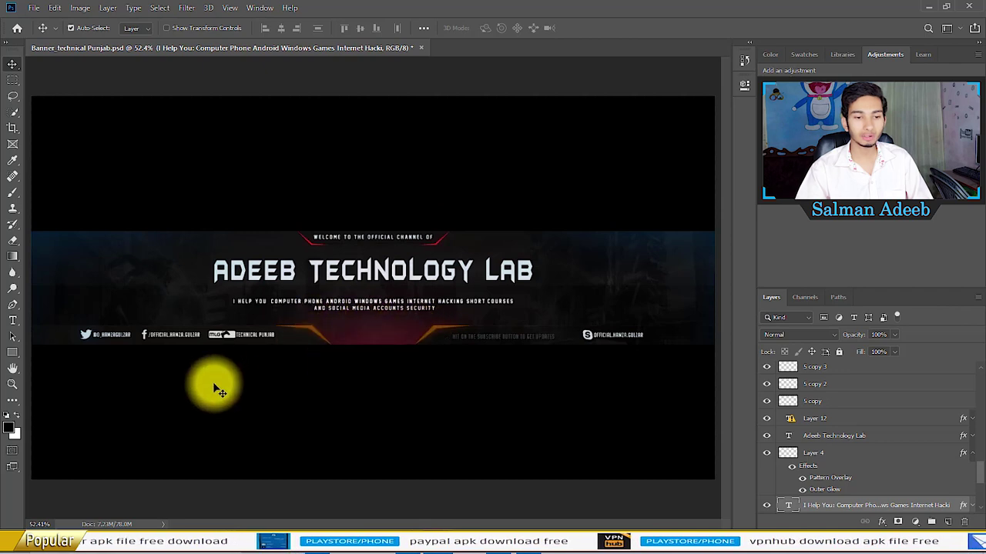
Rewrite the Twitter handle in the banner footer and commit it.
{"action": "scroll", "coordinate": [77, 344], "scroll_direction": "up", "scroll_amount": 5}
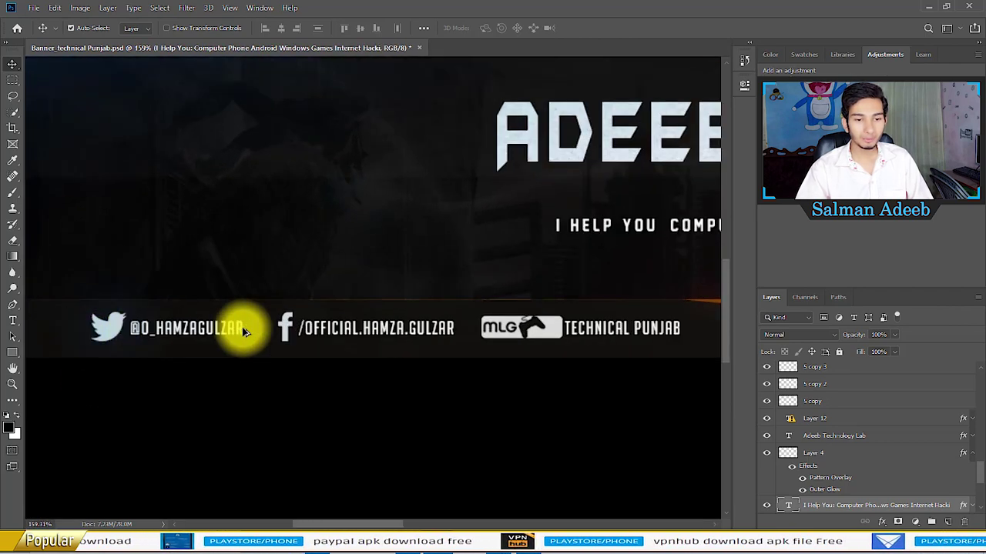
{"action": "left_click", "coordinate": [197, 327]}
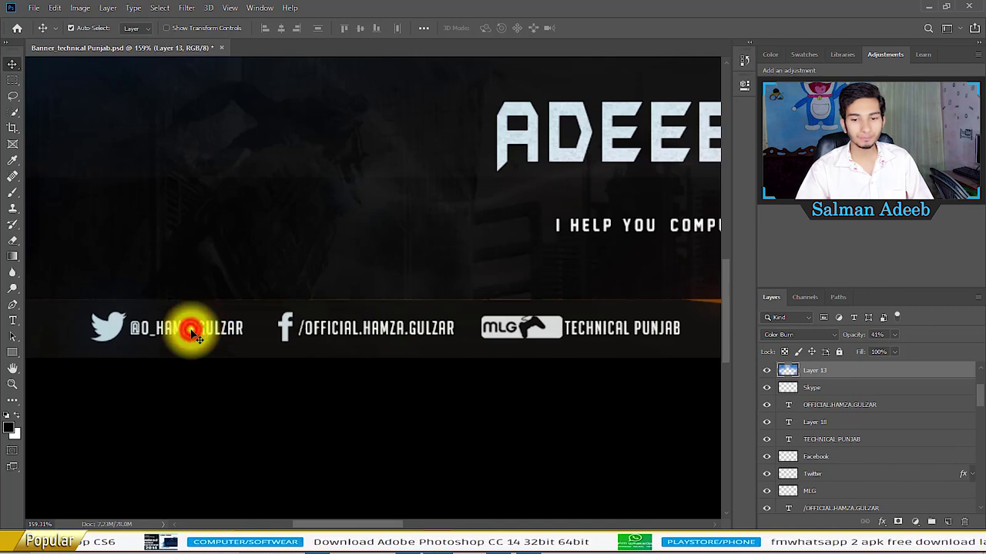
{"action": "scroll", "coordinate": [847, 399], "scroll_direction": "down", "scroll_amount": 3}
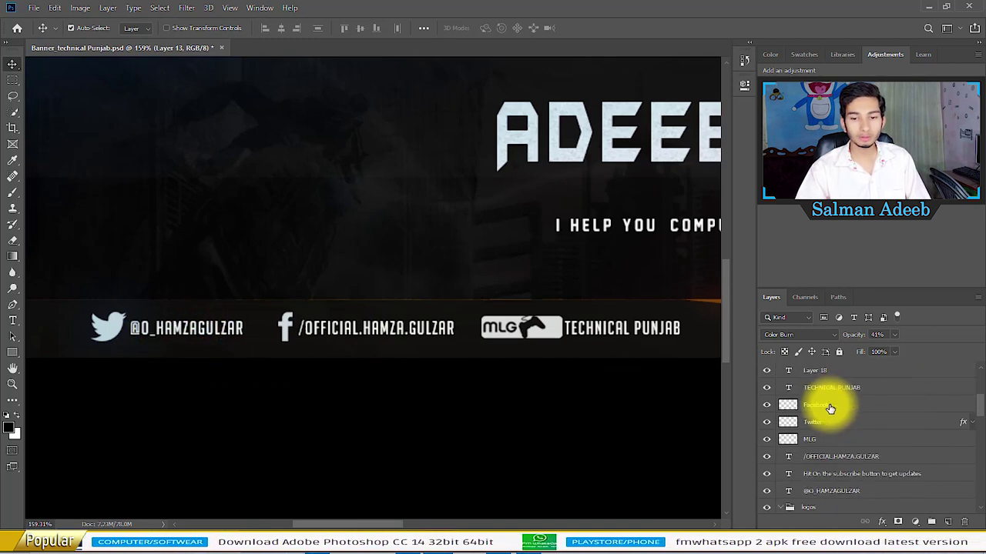
{"action": "scroll", "coordinate": [835, 408], "scroll_direction": "down", "scroll_amount": 2}
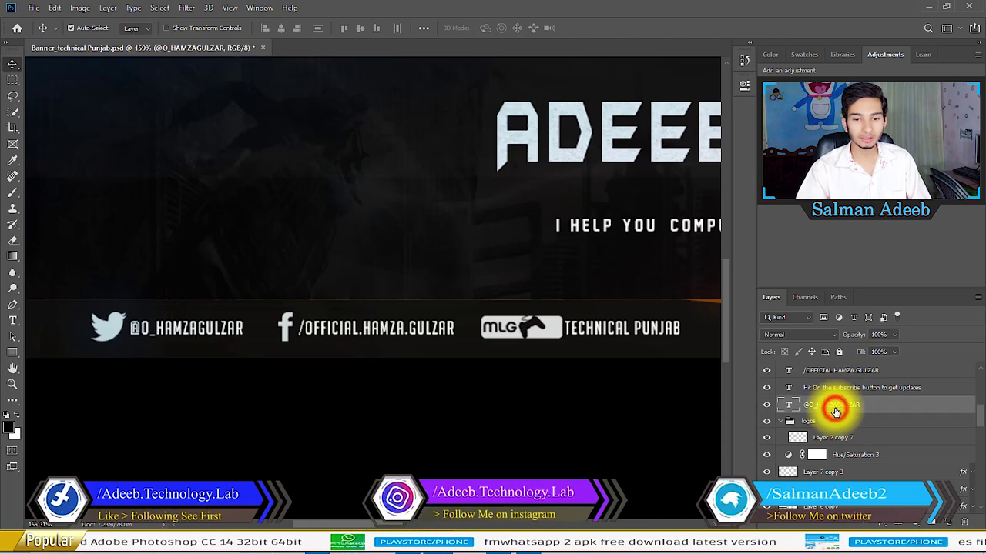
{"action": "type", "text": "teb."}
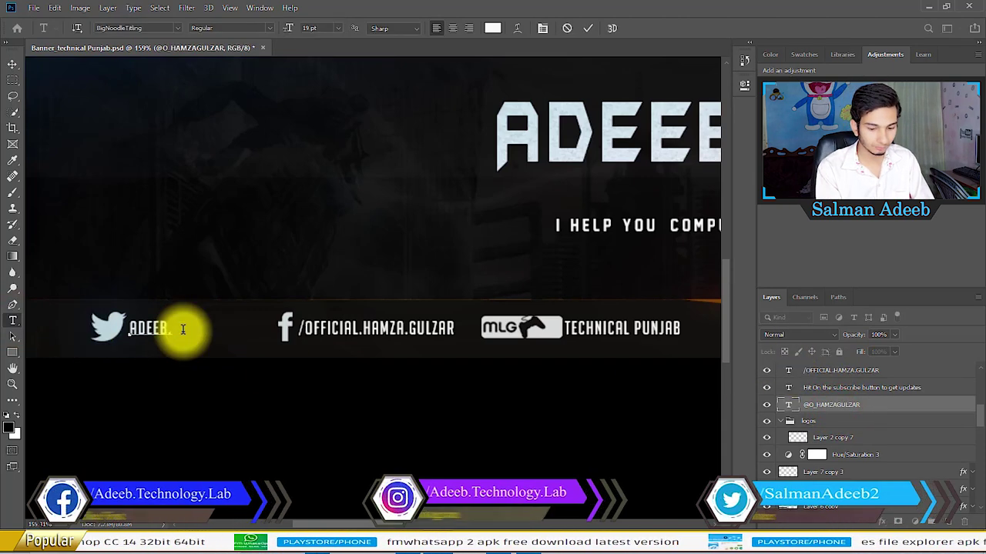
{"action": "type", "text": "te"}
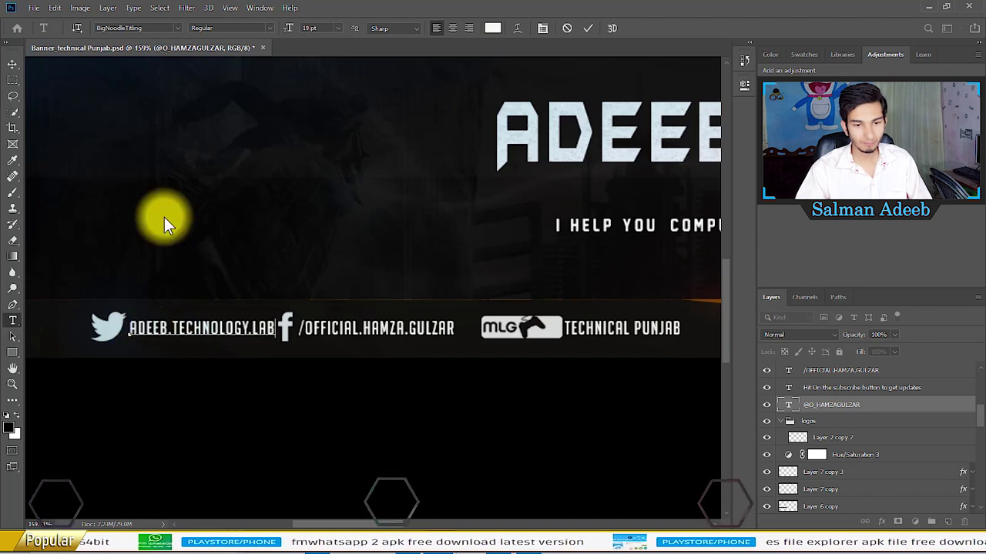
{"action": "key", "text": "BackSpace"}
{"action": "key", "text": "BackSpace"}
{"action": "key", "text": "BackSpace"}
{"action": "key", "text": "Left"}
{"action": "key", "text": "Left"}
{"action": "key", "text": "Left"}
{"action": "key", "text": "BackSpace"}
{"action": "key", "text": "ctrl+Return"}
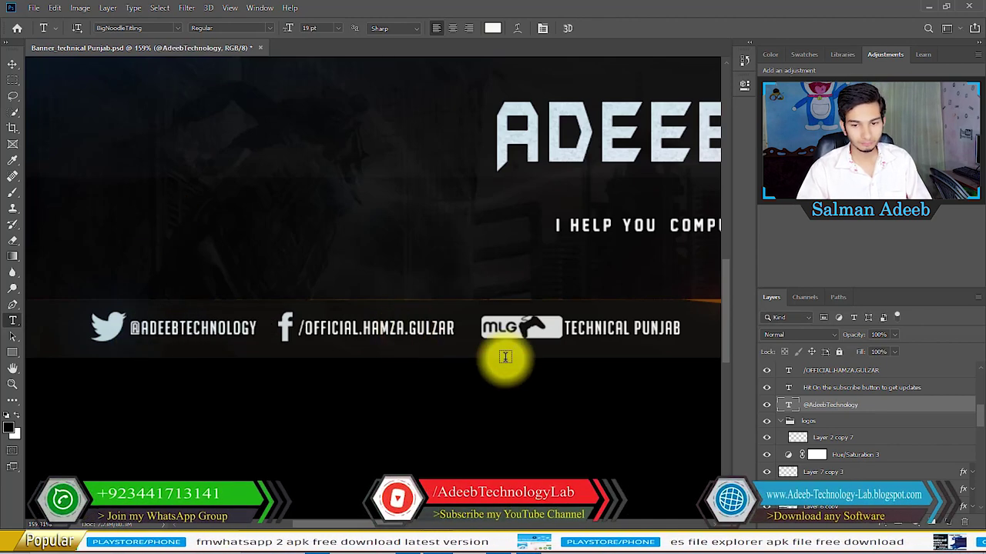
Replace the Facebook handle with the channel's own and adjust its character settings.
{"action": "left_click", "coordinate": [414, 331]}
{"action": "key", "text": "ctrl+a"}
{"action": "type", "text": "/ADEEB"}
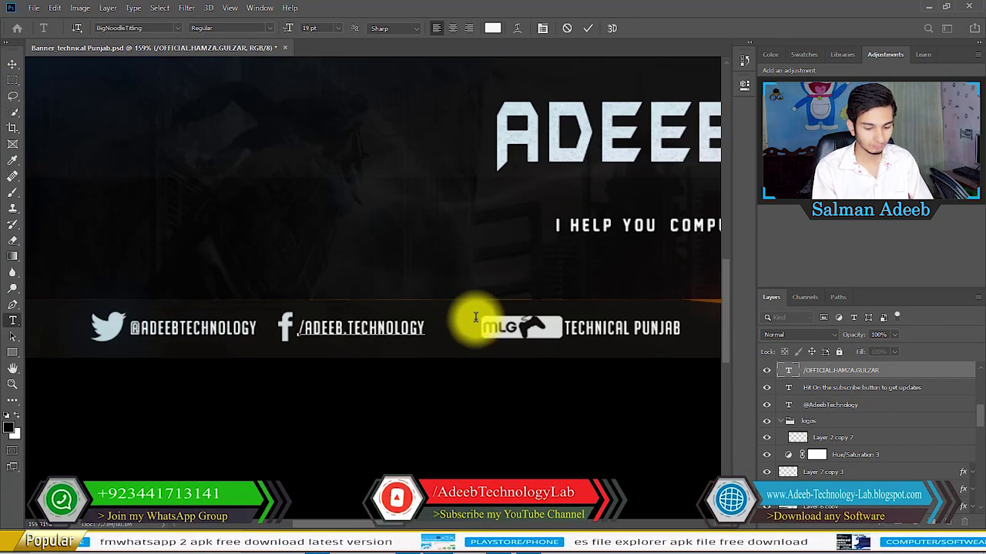
{"action": "left_click", "coordinate": [744, 85]}
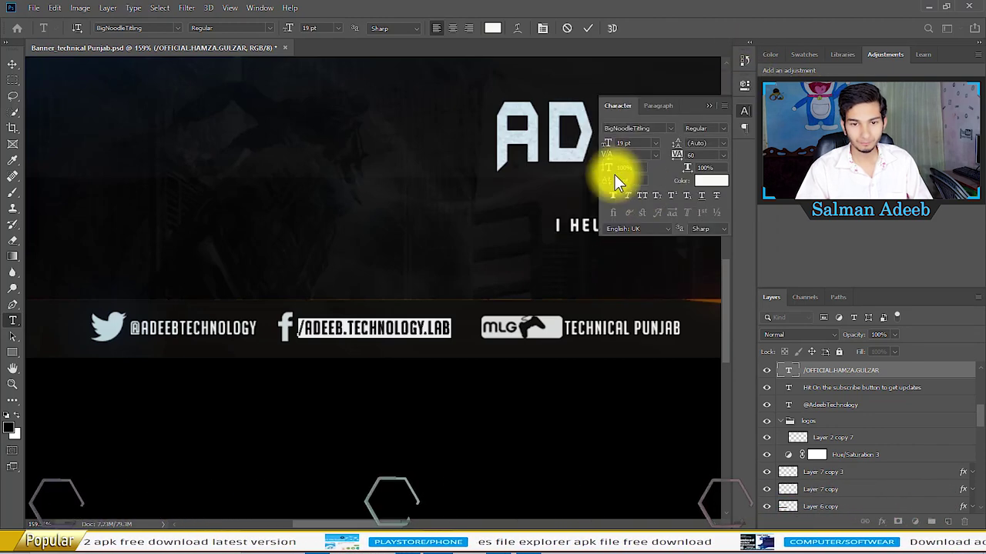
{"action": "left_click", "coordinate": [13, 64]}
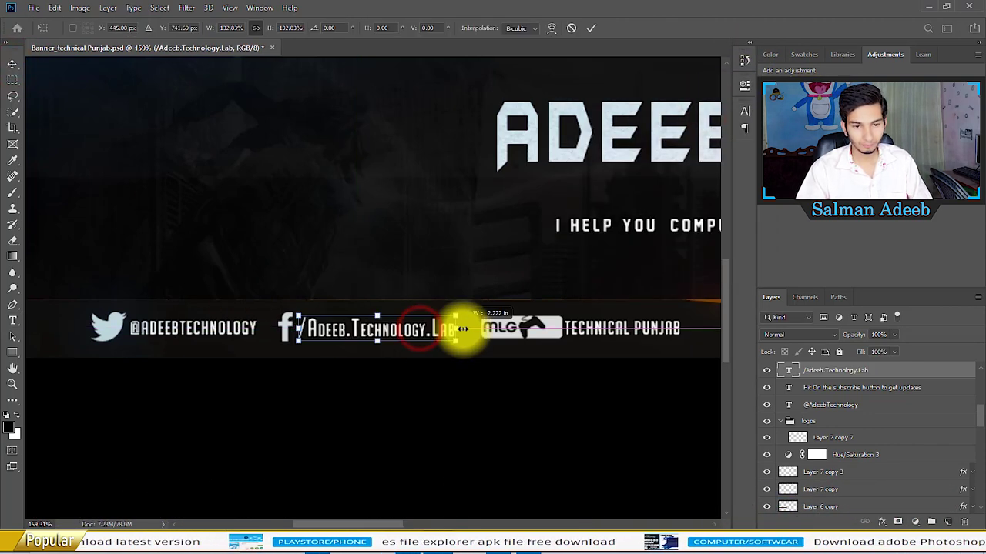
{"action": "scroll", "coordinate": [484, 363], "scroll_direction": "down", "scroll_amount": 3}
{"action": "scroll", "coordinate": [697, 348], "scroll_direction": "up", "scroll_amount": 3}
Hide the MLG logo and draw a globe custom shape in its place, left of TECHNICAL PUNJAB.
{"action": "left_click_drag", "start_coordinate": [760, 511], "coordinate": [775, 374]}
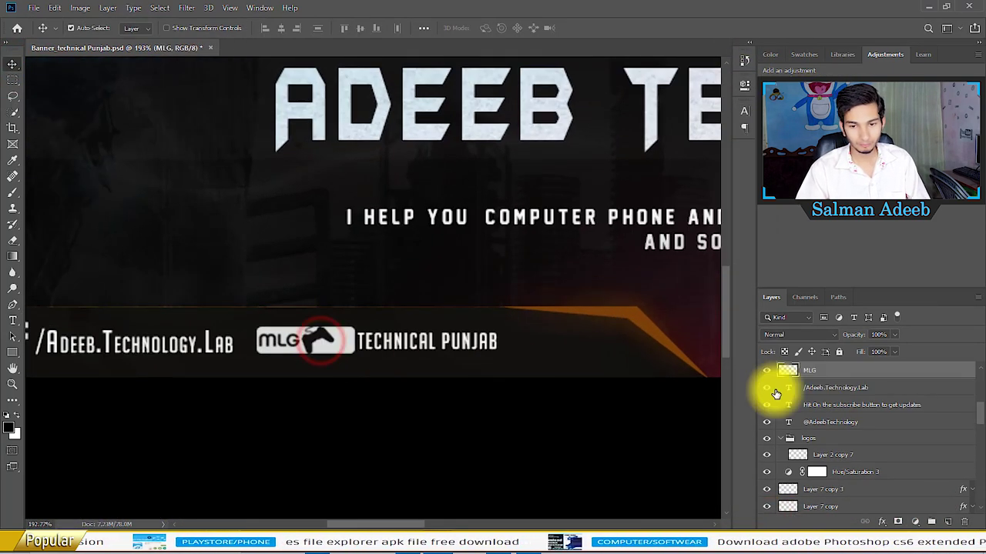
{"action": "left_click", "coordinate": [766, 371]}
{"action": "left_click", "coordinate": [17, 355]}
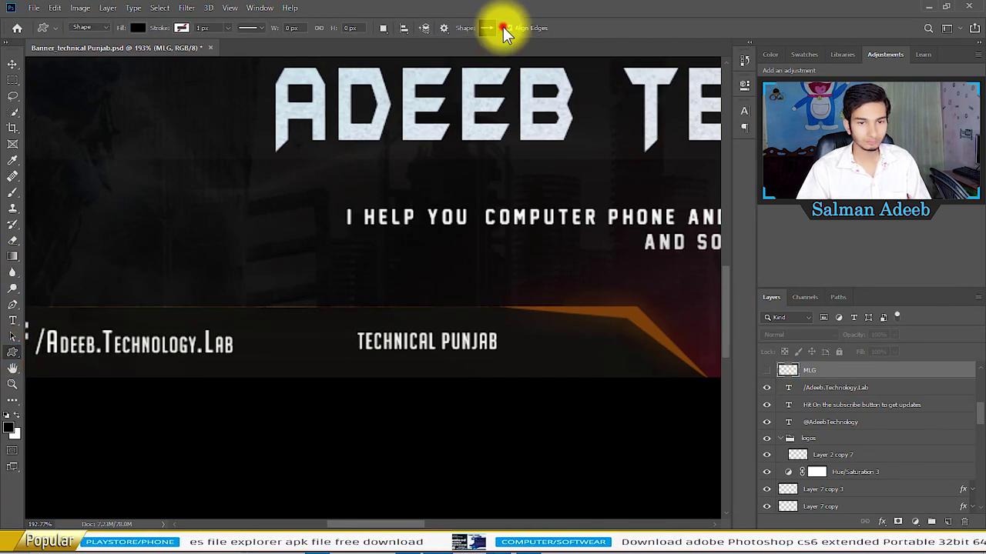
{"action": "left_click", "coordinate": [487, 27]}
{"action": "left_click", "coordinate": [580, 51]}
{"action": "left_click", "coordinate": [546, 205]}
{"action": "scroll", "coordinate": [548, 165], "scroll_direction": "down", "scroll_amount": 2}
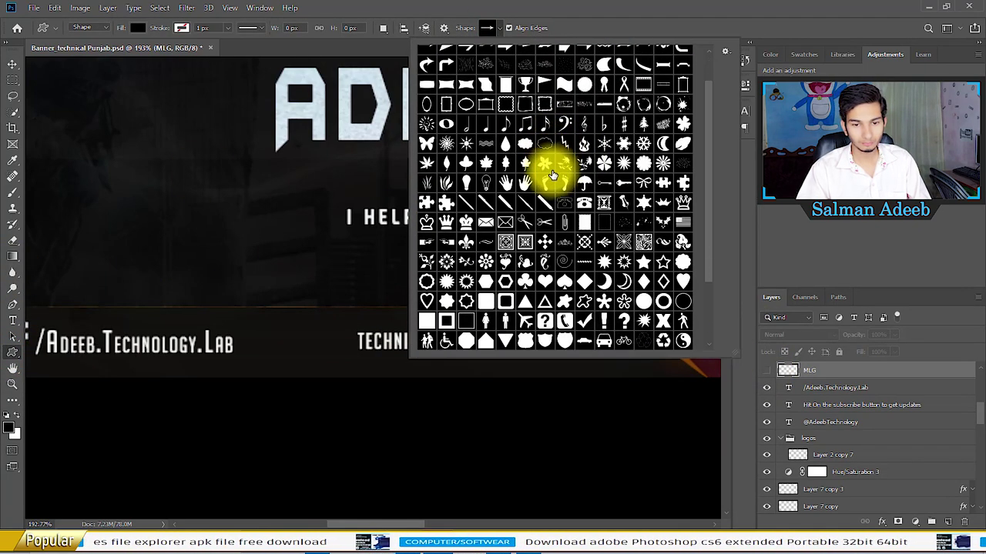
{"action": "double_click", "coordinate": [548, 165]}
{"action": "left_click_drag", "start_coordinate": [300, 315], "coordinate": [360, 376]}
{"action": "left_click", "coordinate": [137, 28]}
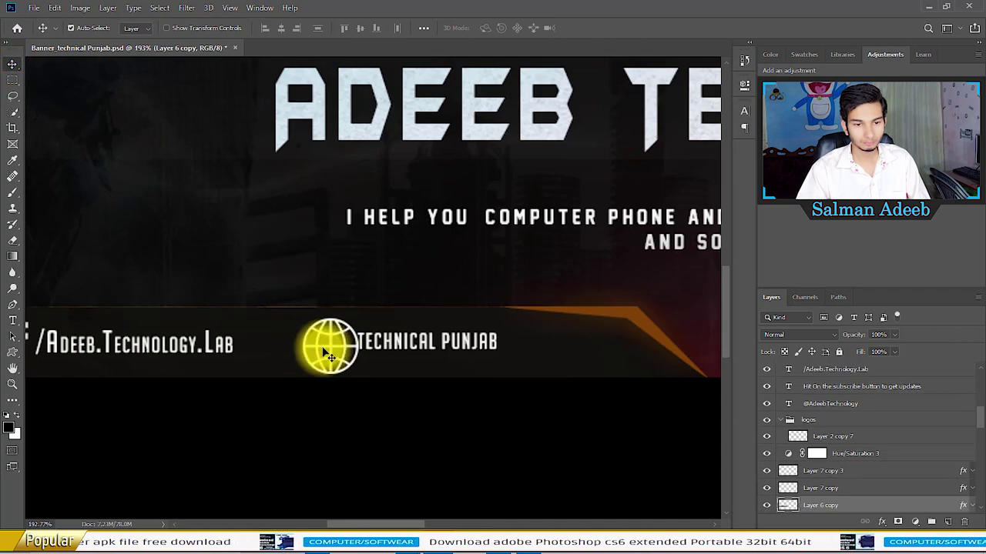
{"action": "left_click_drag", "start_coordinate": [330, 344], "coordinate": [286, 343]}
Paste the blog's web address from Chrome over the TECHNICAL PUNJAB footer text.
{"action": "key", "text": "alt+Tab"}
{"action": "key", "text": "alt+Tab"}
{"action": "key", "text": "ctrl+c"}
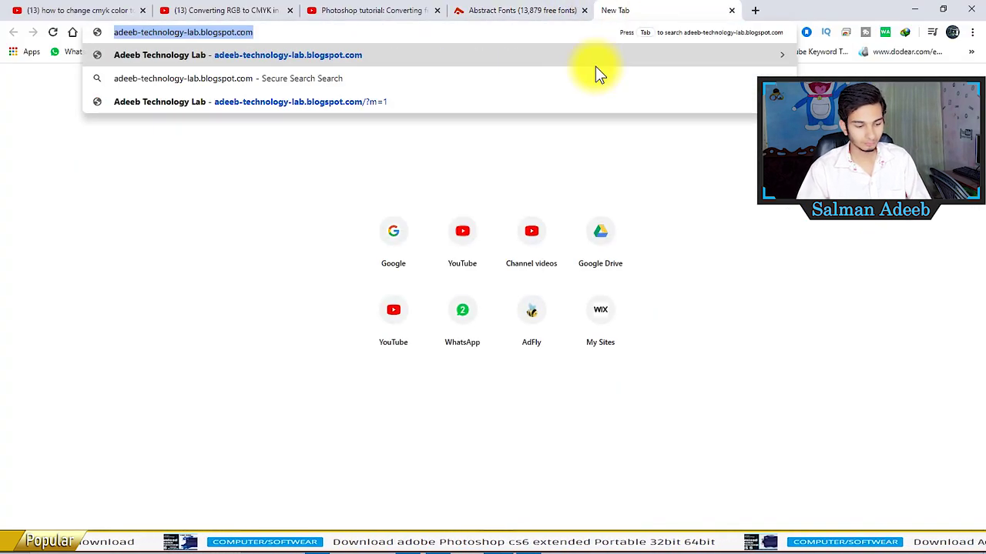
{"action": "key", "text": "alt+Tab"}
{"action": "key", "text": "ctrl+v"}
{"action": "left_click", "coordinate": [583, 285]}
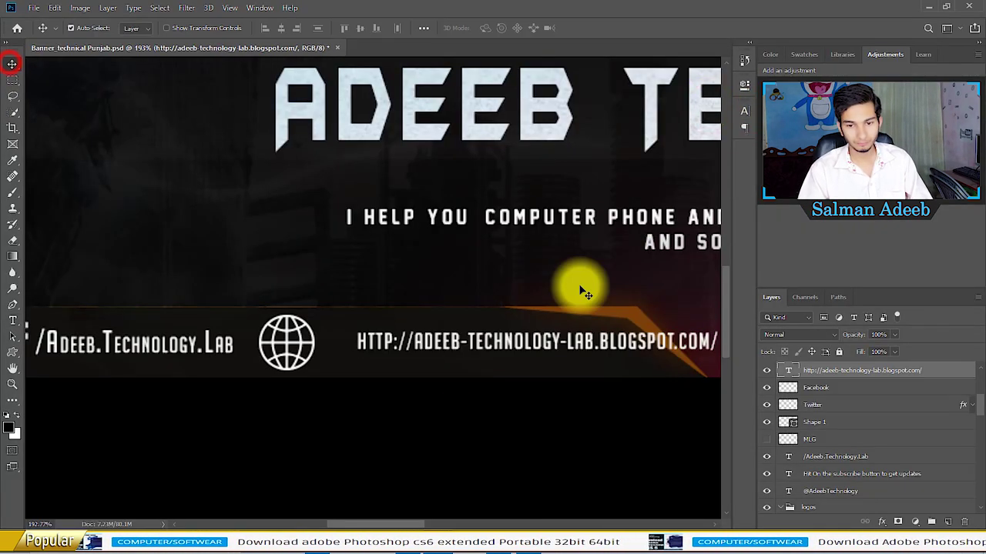
{"action": "left_click", "coordinate": [358, 344]}
{"action": "key", "text": "ctrl+v"}
{"action": "key", "text": "ctrl+a"}
{"action": "left_click", "coordinate": [744, 109]}
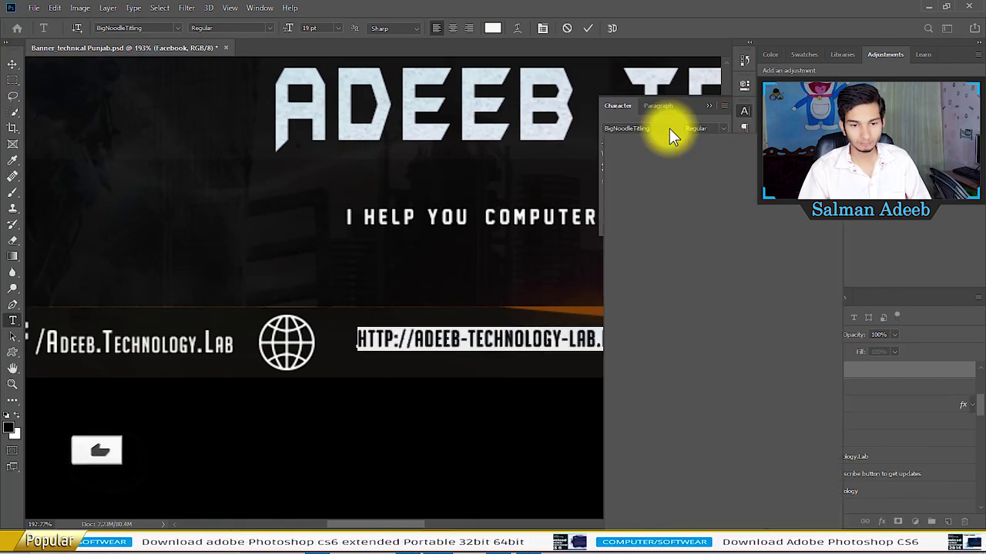
{"action": "left_click", "coordinate": [670, 129]}
{"action": "scroll", "coordinate": [693, 331], "scroll_direction": "down", "scroll_amount": 5}
{"action": "scroll", "coordinate": [770, 331], "scroll_direction": "up", "scroll_amount": 15}
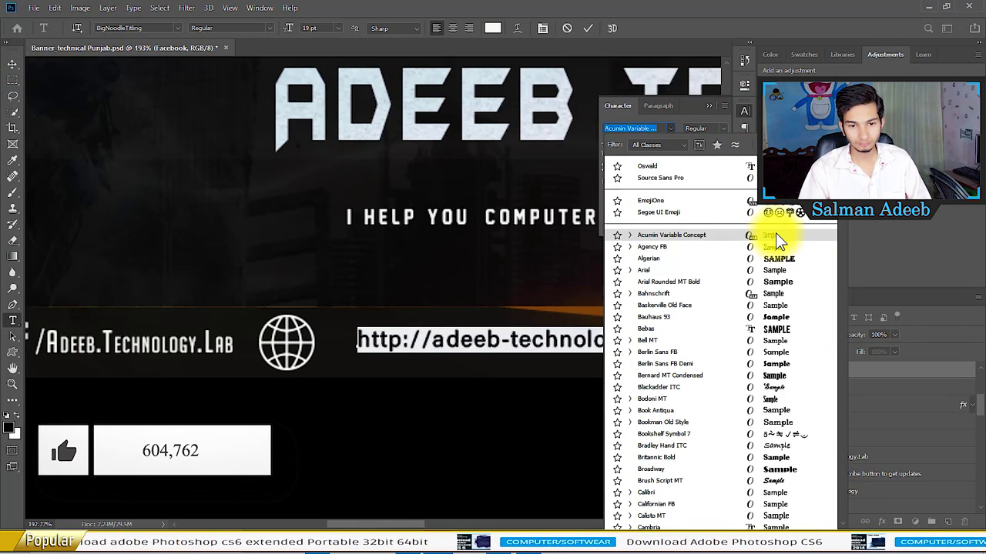
{"action": "left_click", "coordinate": [775, 273]}
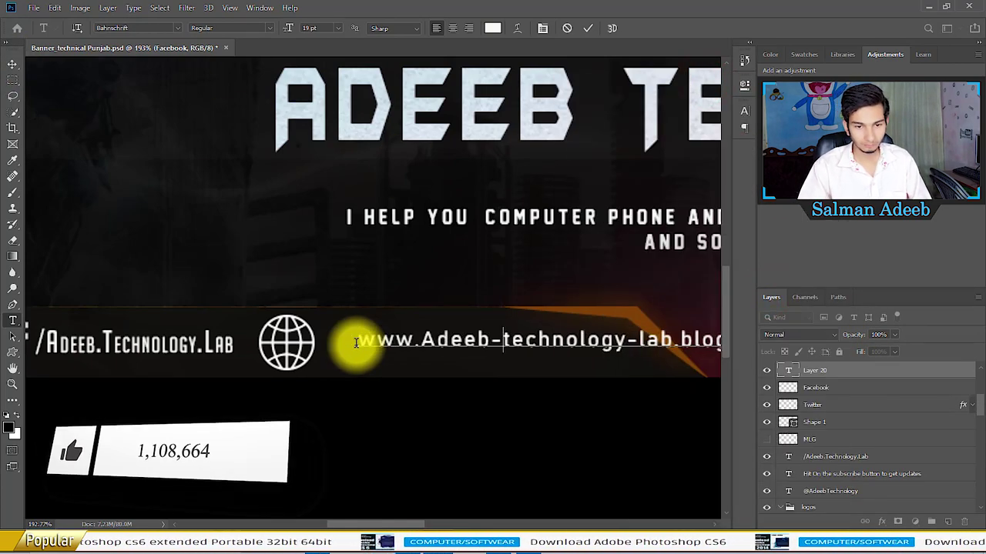
Move the orange accent shape left beneath the web address.
{"action": "scroll", "coordinate": [650, 329], "scroll_direction": "down", "scroll_amount": 3}
{"action": "left_click", "coordinate": [13, 63]}
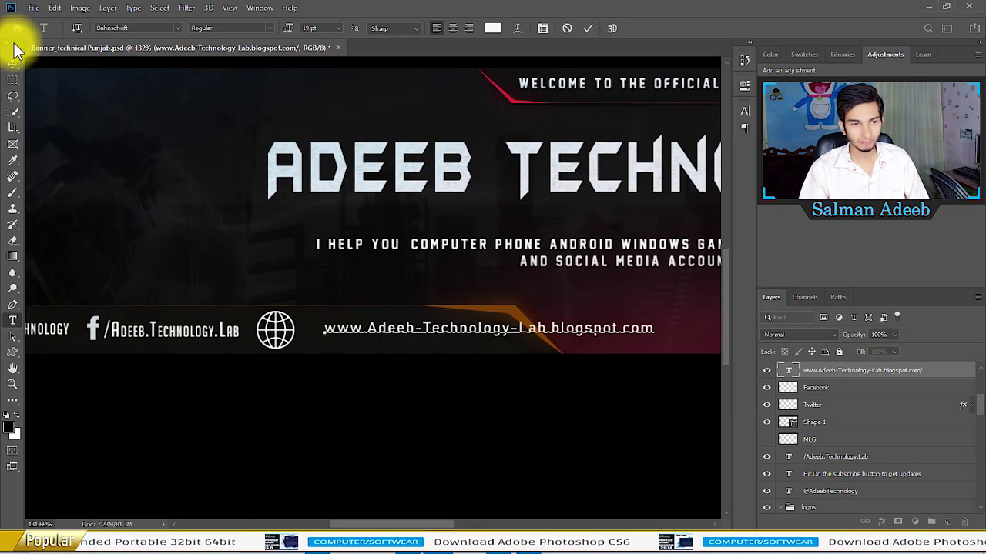
{"action": "left_click_drag", "start_coordinate": [583, 341], "coordinate": [454, 315]}
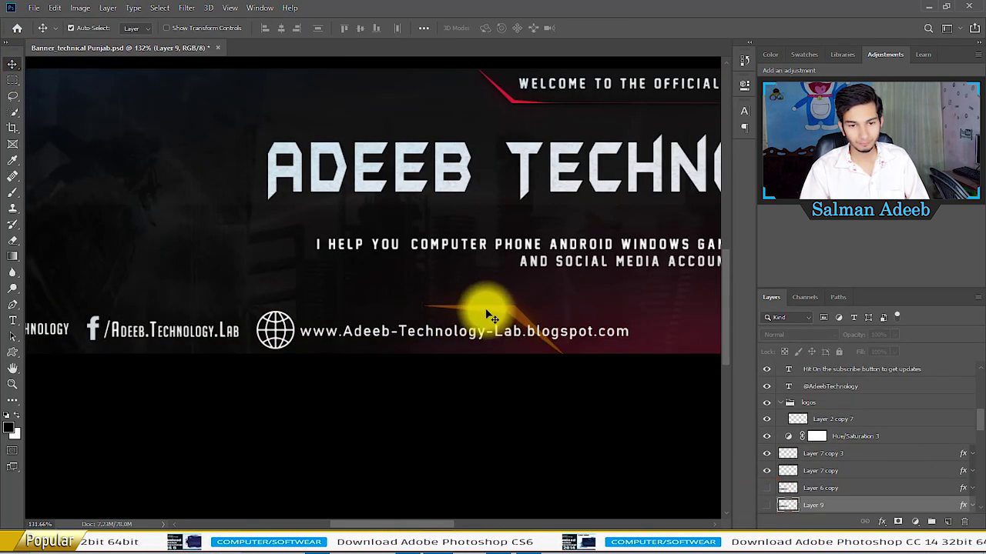
Toggle the orange shape layers' visibility off and back on to check them.
{"action": "left_click", "coordinate": [764, 463]}
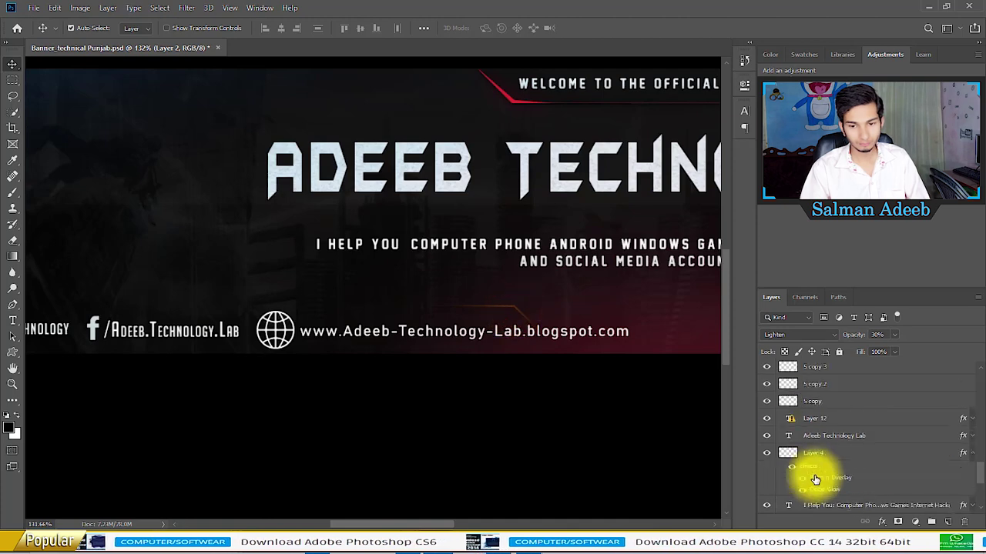
{"action": "scroll", "coordinate": [814, 461], "scroll_direction": "down", "scroll_amount": 2}
{"action": "left_click", "coordinate": [803, 452]}
Stretch the Layer 7 copy–Layer 9 bar shapes further right, then fit the banner in view.
{"action": "left_click", "coordinate": [820, 418], "text": "shift"}
{"action": "key", "text": "ctrl+t"}
{"action": "left_click_drag", "start_coordinate": [576, 339], "coordinate": [502, 337]}
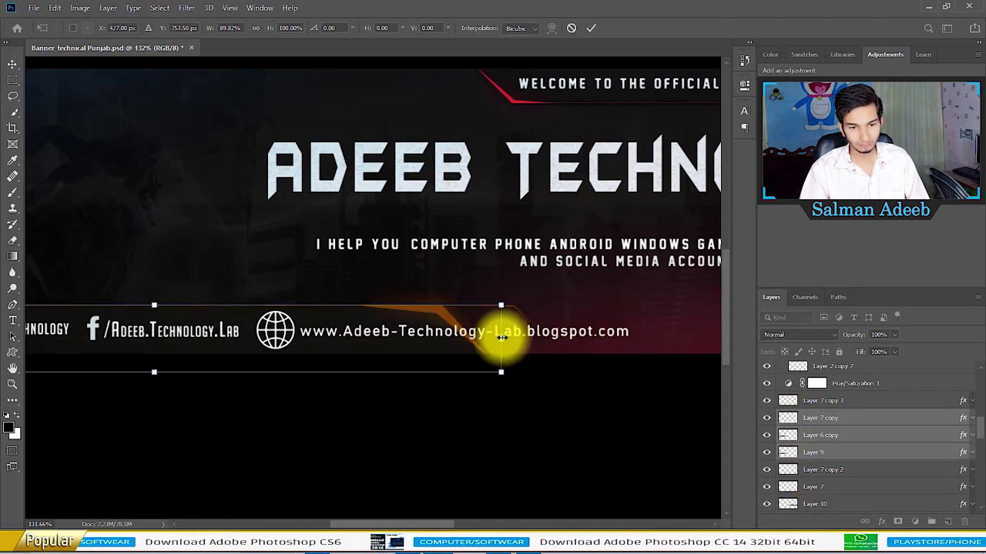
{"action": "key", "text": "ctrl+minus"}
{"action": "left_click_drag", "start_coordinate": [572, 341], "coordinate": [606, 341]}
{"action": "key", "text": "Return"}
{"action": "key", "text": "ctrl+0"}
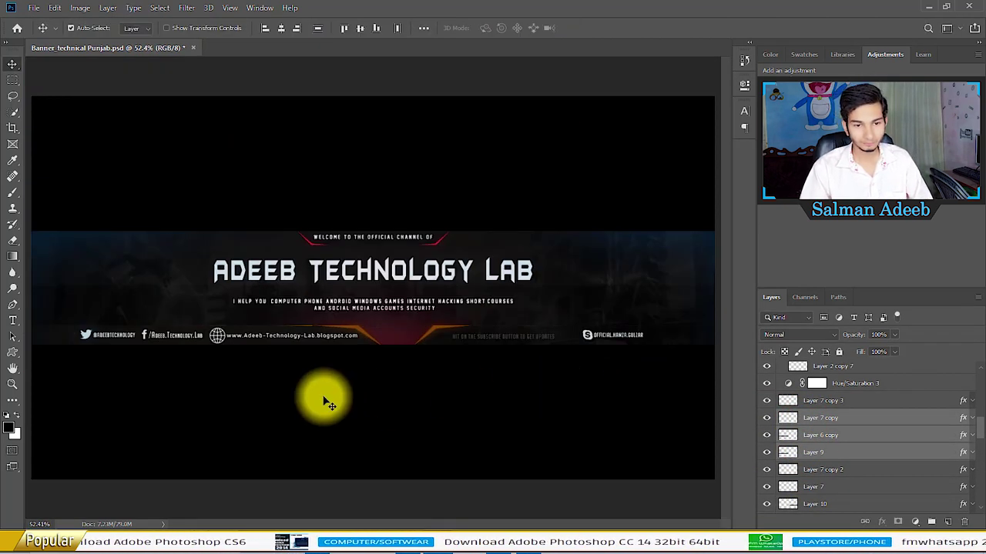
{"action": "key", "text": "ctrl+shift+alt+e"}
{"action": "scroll", "coordinate": [352, 403], "scroll_direction": "up", "scroll_amount": 3}
Fit the banner in view and toggle the MLG layer's visibility.
{"action": "scroll", "coordinate": [529, 512], "scroll_direction": "down", "scroll_amount": 3}
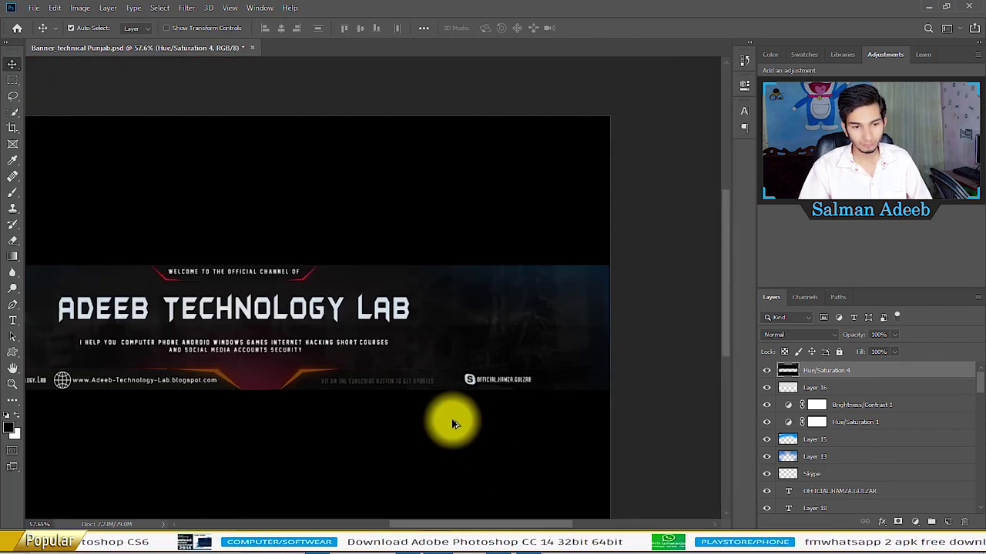
{"action": "key", "text": "ctrl+0"}
{"action": "scroll", "coordinate": [847, 431], "scroll_direction": "down", "scroll_amount": 5}
{"action": "left_click", "coordinate": [762, 423]}
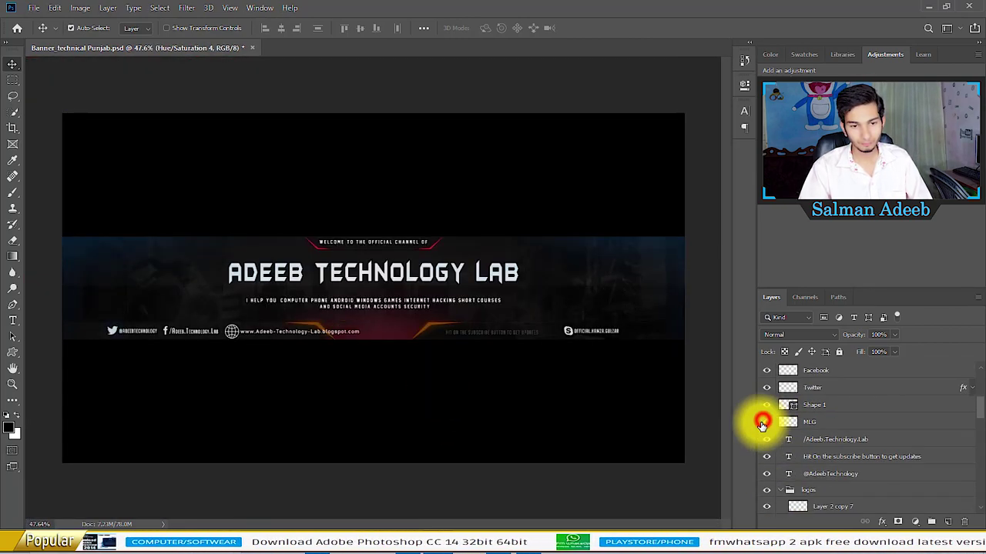
{"action": "scroll", "coordinate": [154, 345], "scroll_direction": "up", "scroll_amount": 3}
Group Shape 1 and the www text layer as 'website' and move it right.
{"action": "left_click", "coordinate": [154, 346]}
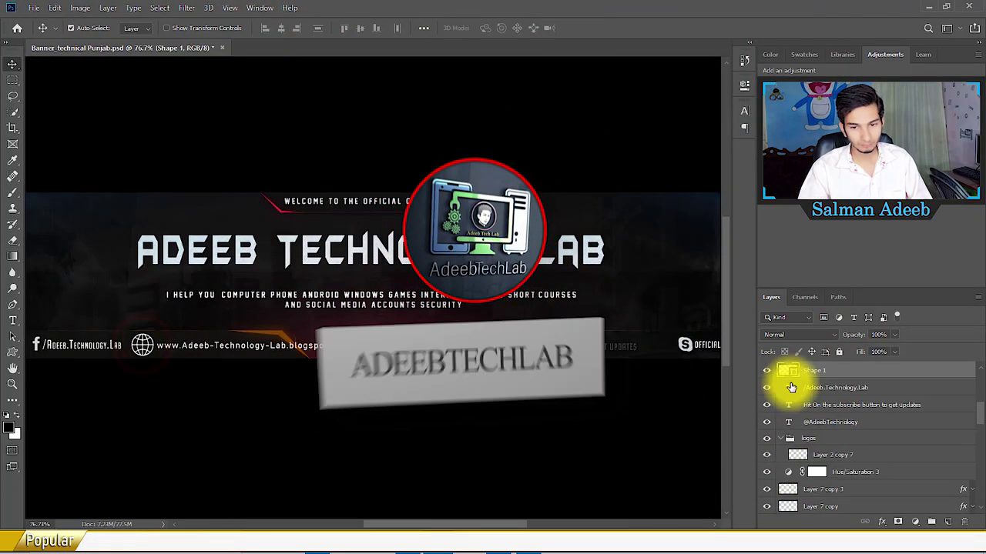
{"action": "scroll", "coordinate": [843, 451], "scroll_direction": "up", "scroll_amount": 2}
{"action": "scroll", "coordinate": [836, 469], "scroll_direction": "up", "scroll_amount": 2}
{"action": "scroll", "coordinate": [839, 473], "scroll_direction": "up", "scroll_amount": 3}
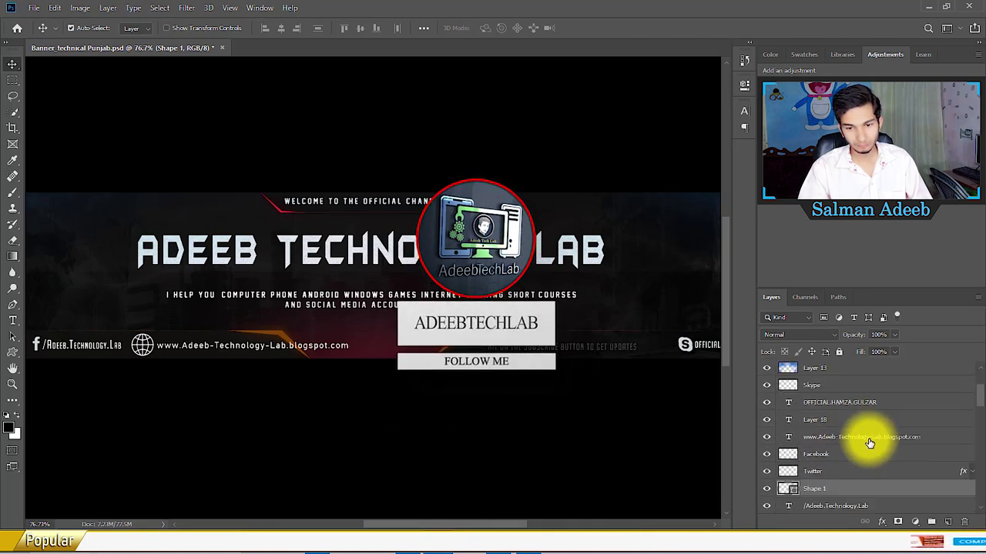
{"action": "left_click", "coordinate": [869, 437], "text": "ctrl"}
{"action": "key", "text": "ctrl+g"}
{"action": "type", "text": "website"}
{"action": "key", "text": "Return"}
{"action": "left_click_drag", "start_coordinate": [234, 344], "coordinate": [593, 342]}
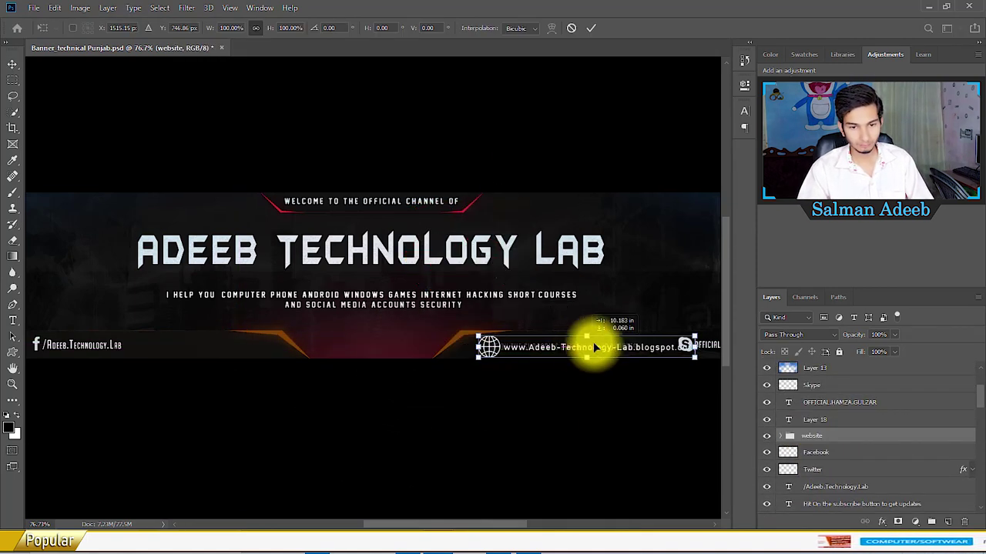
{"action": "scroll", "coordinate": [572, 418], "scroll_direction": "right", "scroll_amount": 5}
Delete the Skype logo and handle text layers.
{"action": "left_click", "coordinate": [847, 402]}
{"action": "left_click", "coordinate": [818, 369], "text": "shift"}
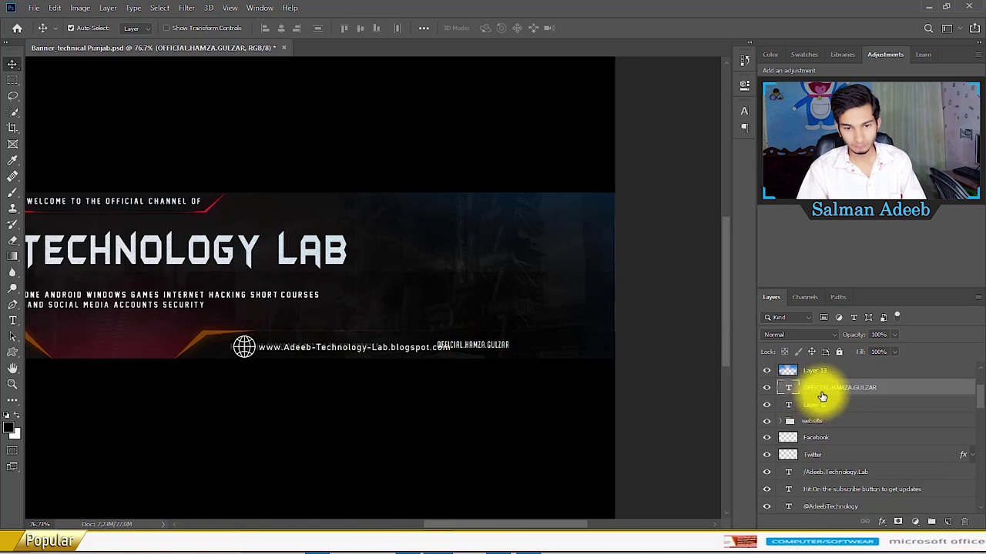
{"action": "key", "text": "Delete"}
{"action": "scroll", "coordinate": [830, 476], "scroll_direction": "down", "scroll_amount": 3}
{"action": "scroll", "coordinate": [824, 418], "scroll_direction": "down", "scroll_amount": 3}
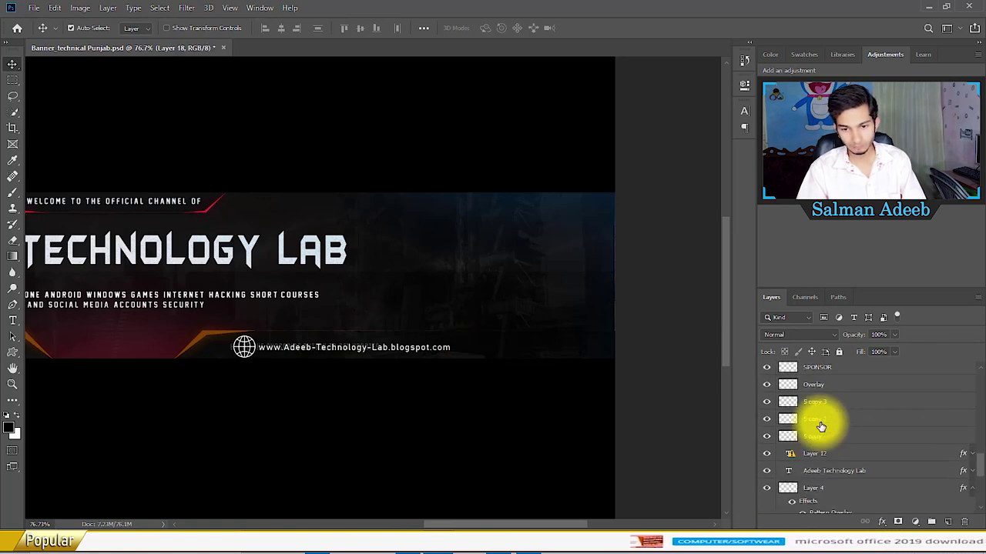
{"action": "scroll", "coordinate": [819, 428], "scroll_direction": "down", "scroll_amount": 3}
{"action": "scroll", "coordinate": [847, 404], "scroll_direction": "down", "scroll_amount": 3}
{"action": "scroll", "coordinate": [232, 388], "scroll_direction": "up", "scroll_amount": 5}
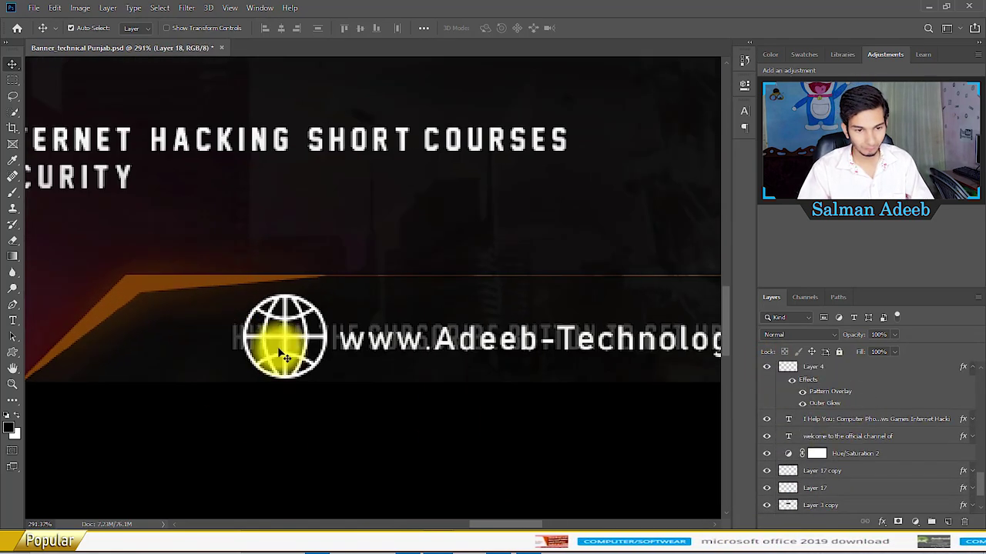
Select the subscribe reminder text layer, then the top adjustment layer.
{"action": "left_click", "coordinate": [257, 343]}
{"action": "scroll", "coordinate": [703, 423], "scroll_direction": "down", "scroll_amount": 5}
{"action": "left_click", "coordinate": [326, 473]}
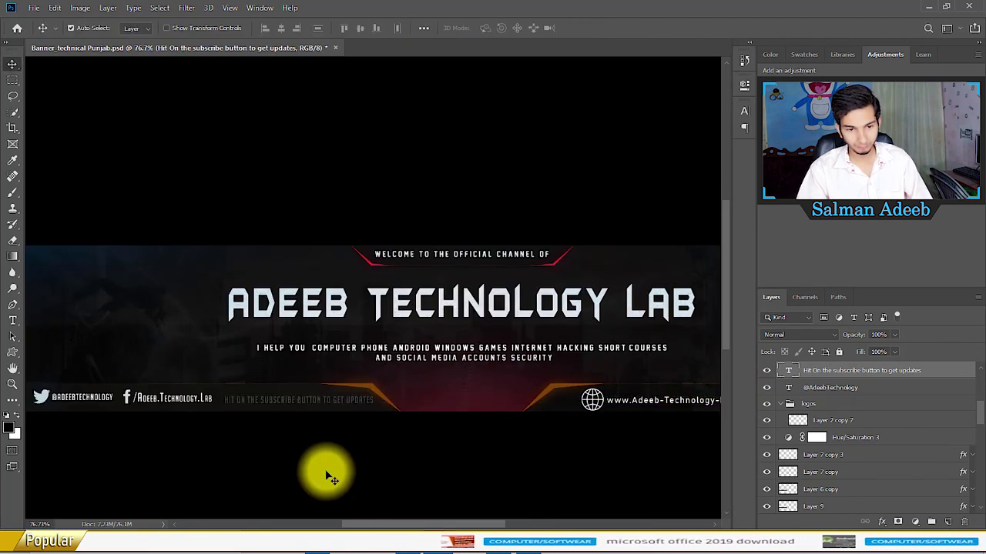
{"action": "scroll", "coordinate": [326, 473], "scroll_direction": "down", "scroll_amount": 3}
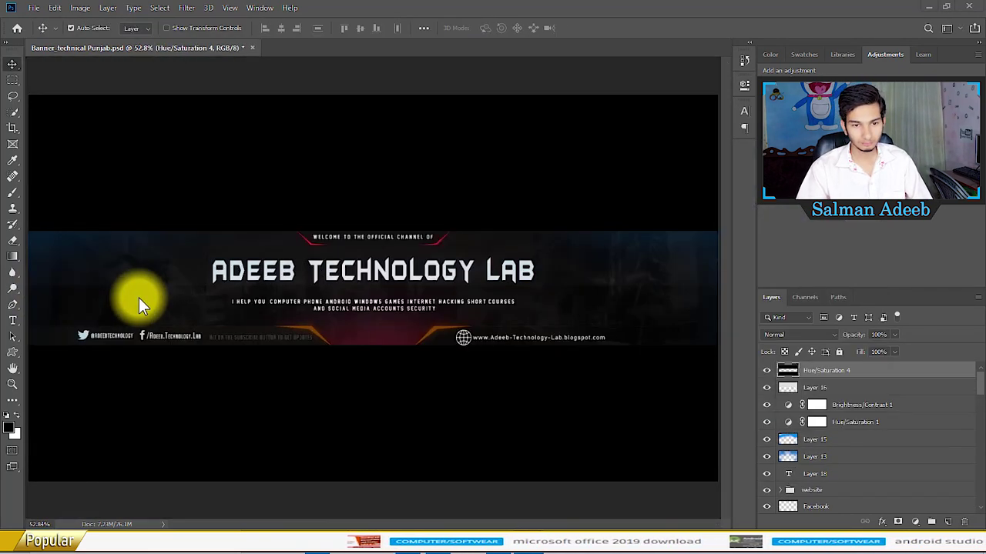
{"action": "scroll", "coordinate": [138, 293], "scroll_direction": "down", "scroll_amount": 2}
{"action": "scroll", "coordinate": [443, 458], "scroll_direction": "up", "scroll_amount": 2}
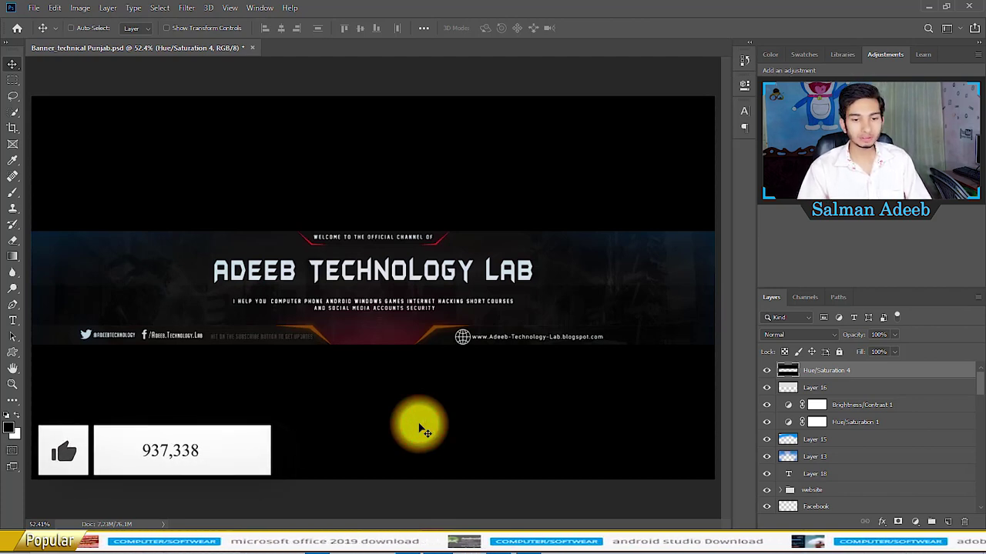
Save a JPEG copy named 'Adeeb Technology Lab' at quality 12, then minimize Photoshop.
{"action": "key", "text": "ctrl+shift+s"}
{"action": "left_click", "coordinate": [218, 247]}
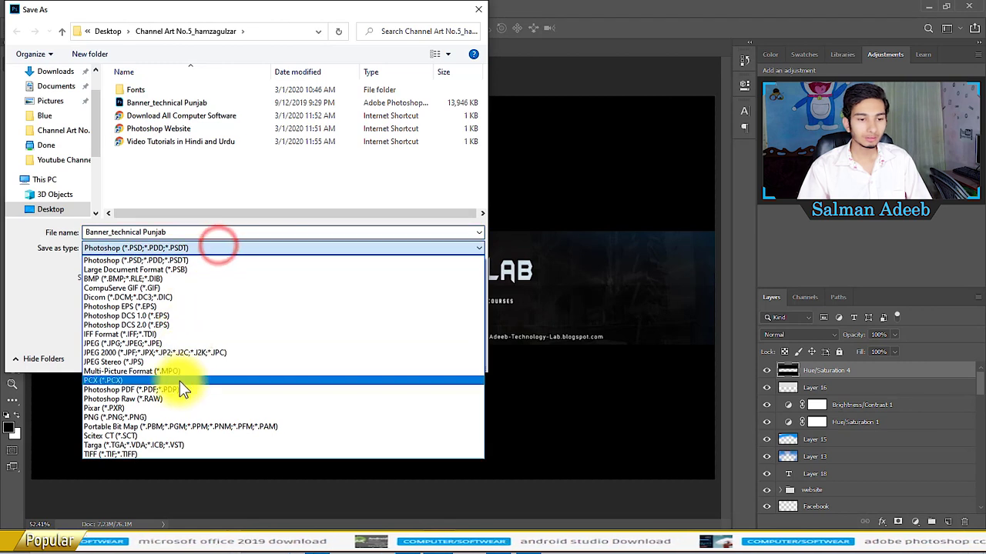
{"action": "left_click", "coordinate": [174, 344]}
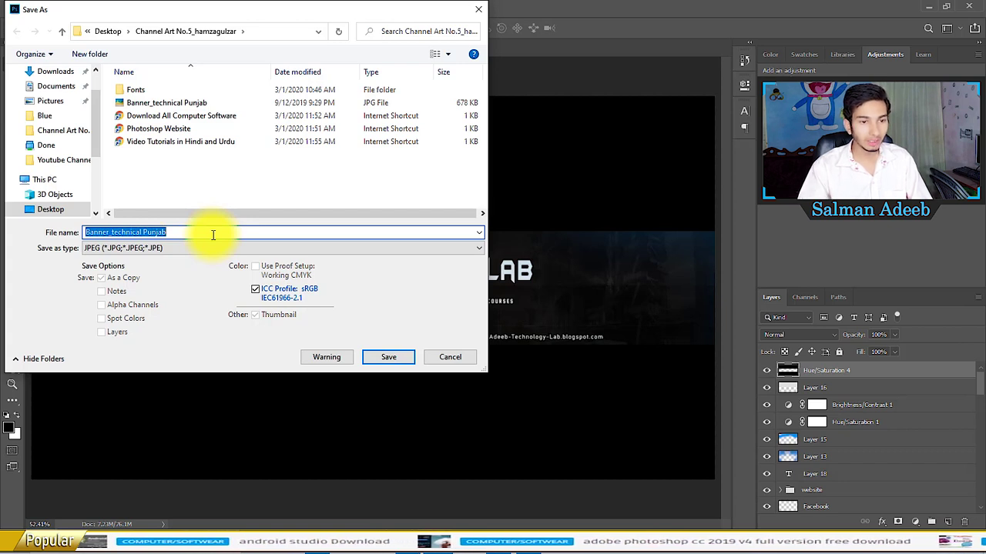
{"action": "type", "text": "Adeeb Technology Lab"}
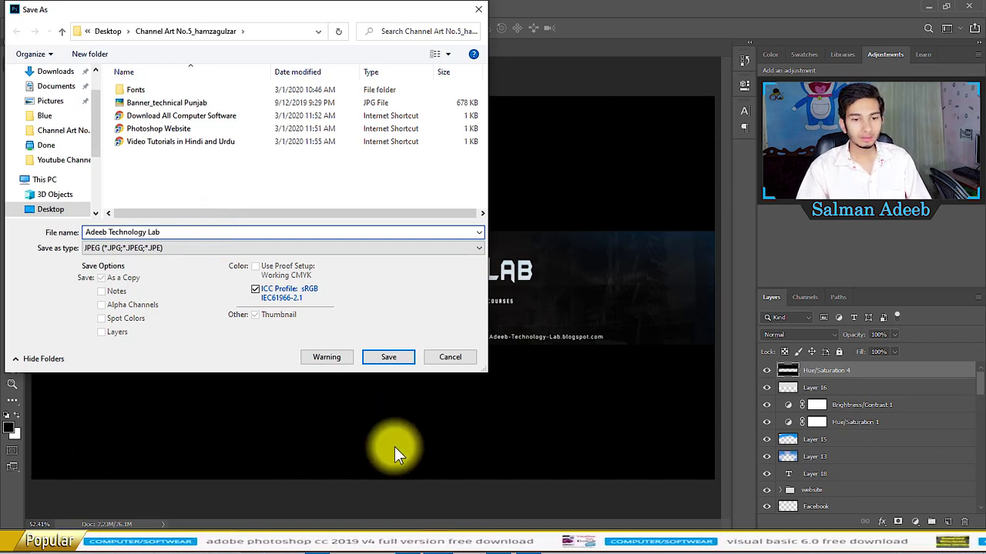
{"action": "left_click", "coordinate": [389, 357]}
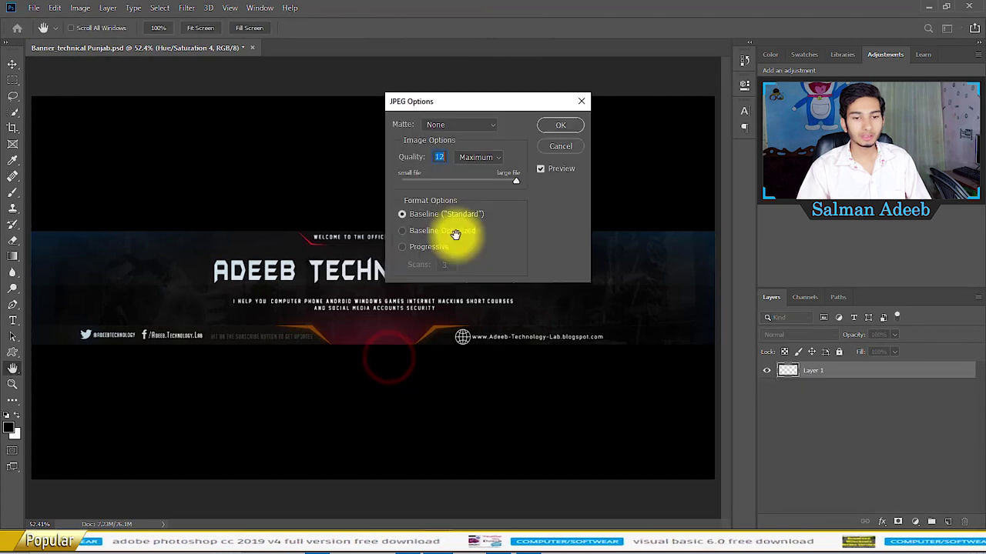
{"action": "left_click", "coordinate": [557, 129]}
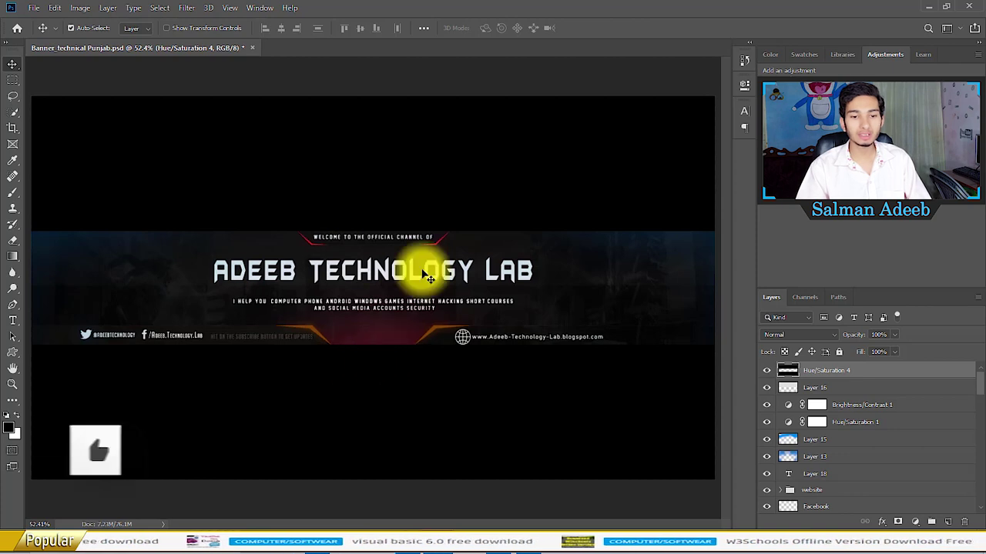
{"action": "left_click", "coordinate": [930, 7]}
From the Desktop, open Channel Art No.5 Adeeb Technology Lab and launch its Photoshop Website shortcut.
{"action": "left_click", "coordinate": [918, 7]}
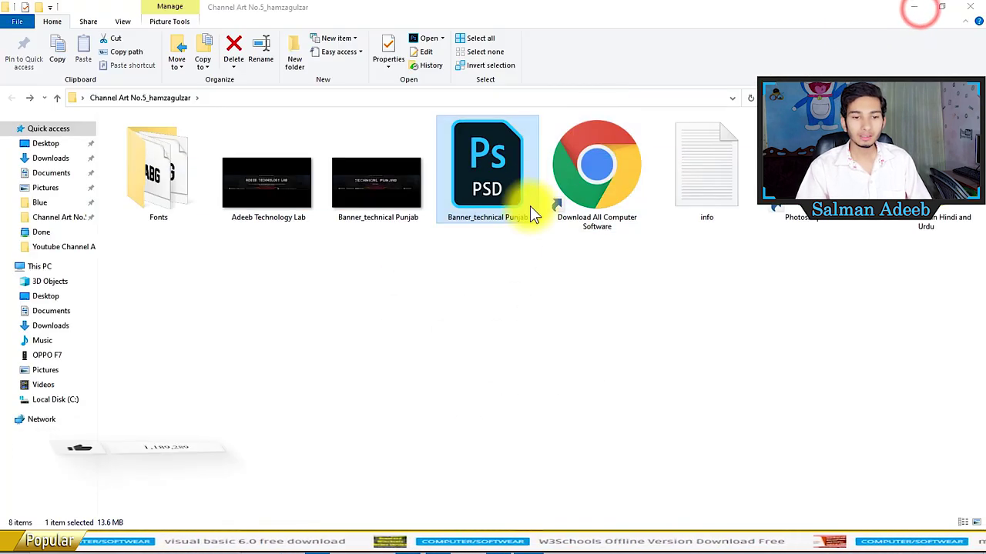
{"action": "key", "text": "alt+Up"}
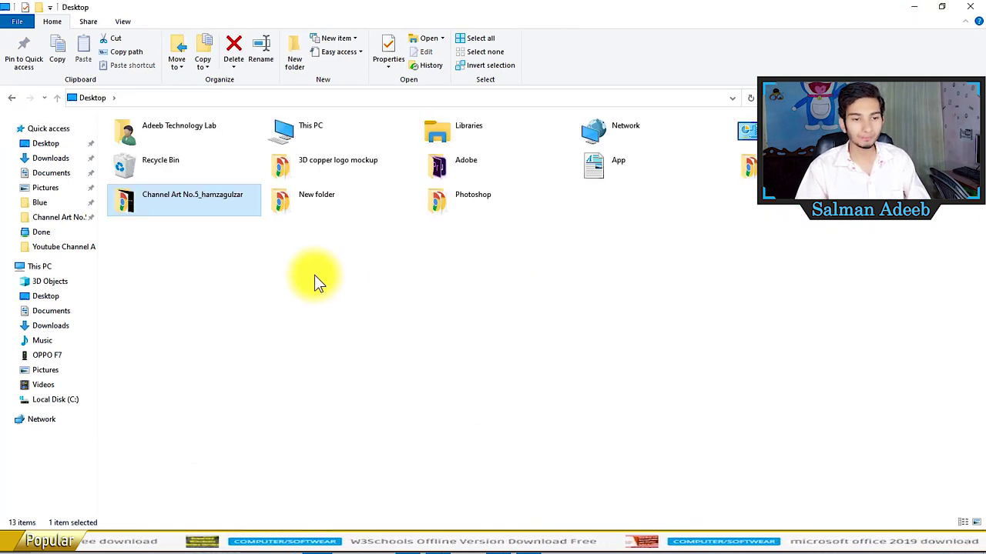
{"action": "key", "text": "Return"}
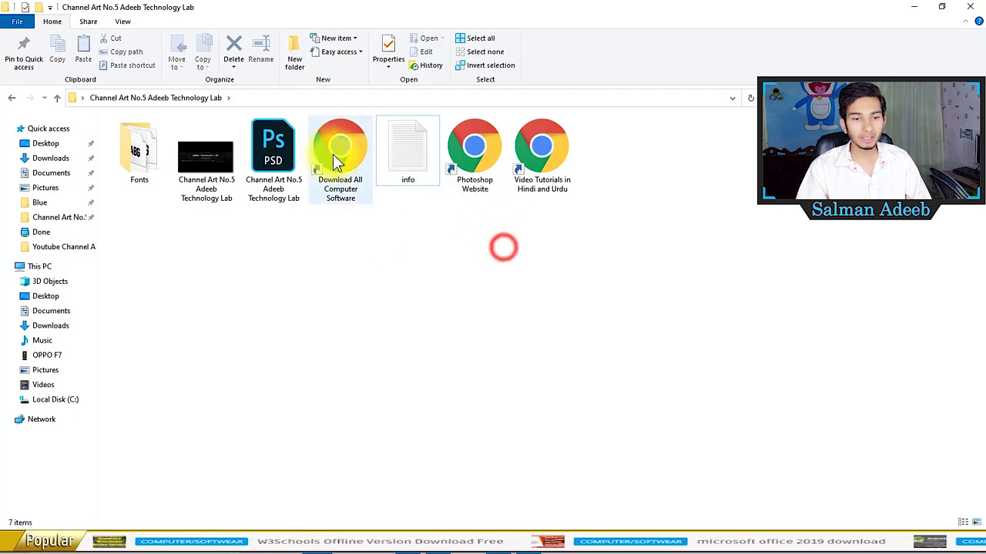
{"action": "double_click", "coordinate": [472, 148]}
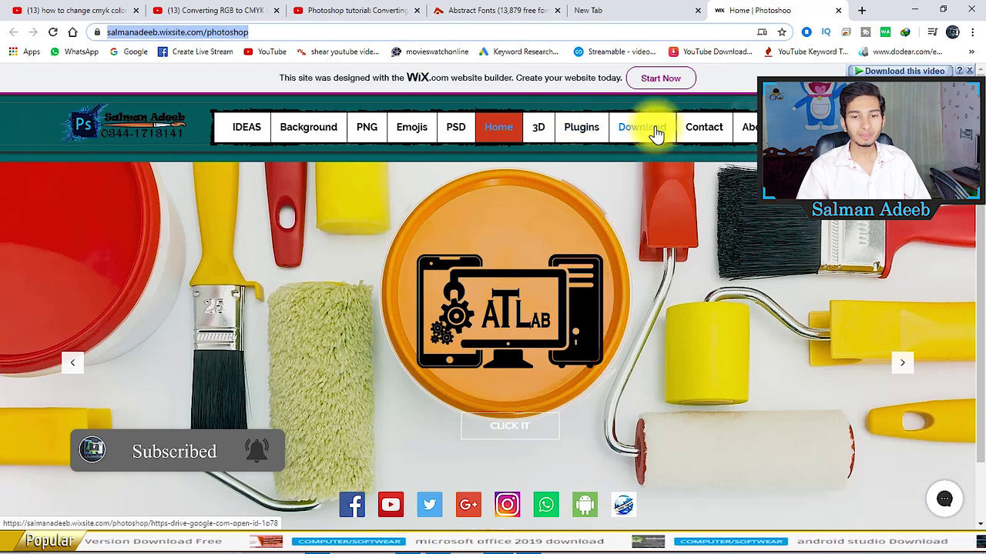
From the Wix site's Download page, follow the password link to view Password.txt on Google Drive.
{"action": "left_click", "coordinate": [654, 132]}
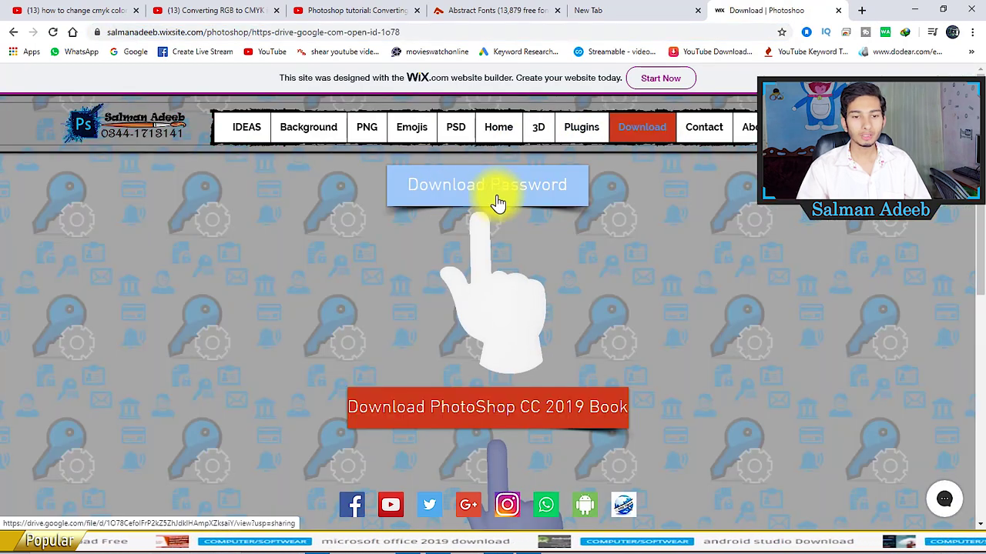
{"action": "left_click", "coordinate": [520, 200]}
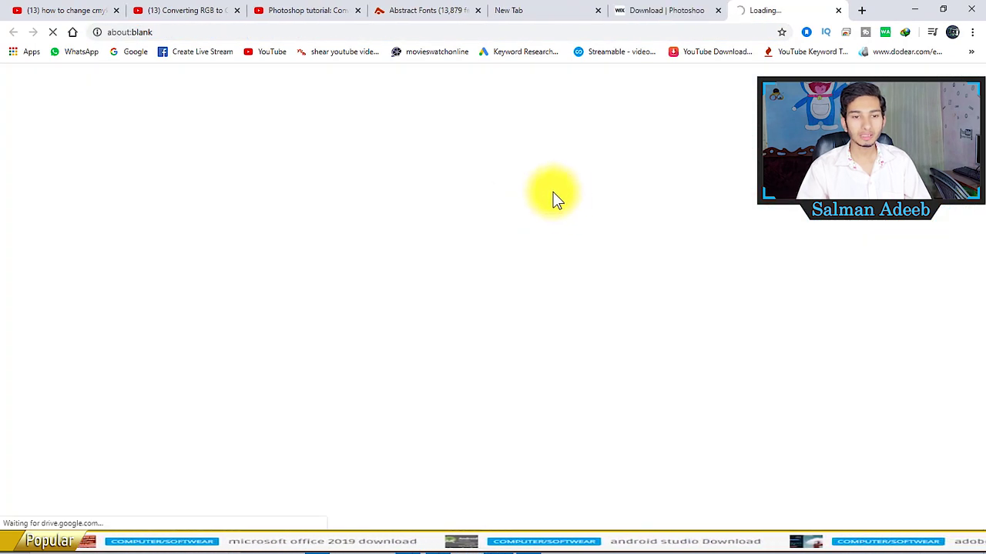
{"action": "left_click", "coordinate": [182, 115]}
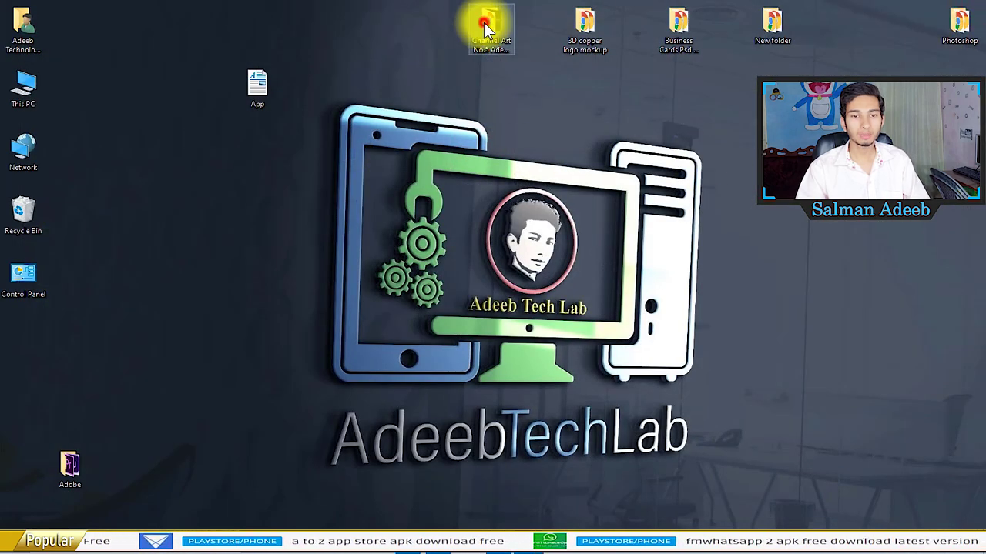
Archive the Channel Art No.5 Adeeb Technology Lab folder as a ZIP protected with the archive password.
{"action": "right_click", "coordinate": [483, 24]}
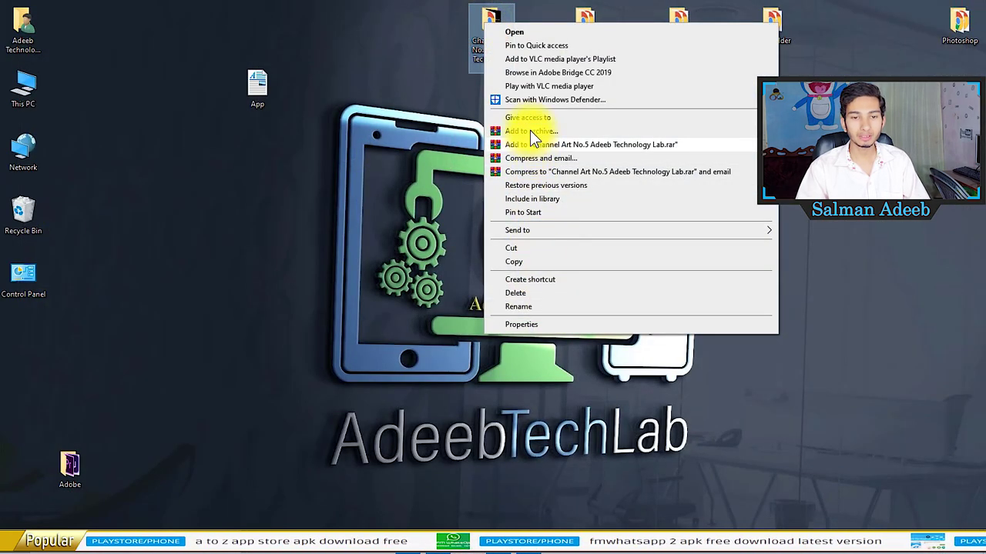
{"action": "left_click", "coordinate": [529, 131]}
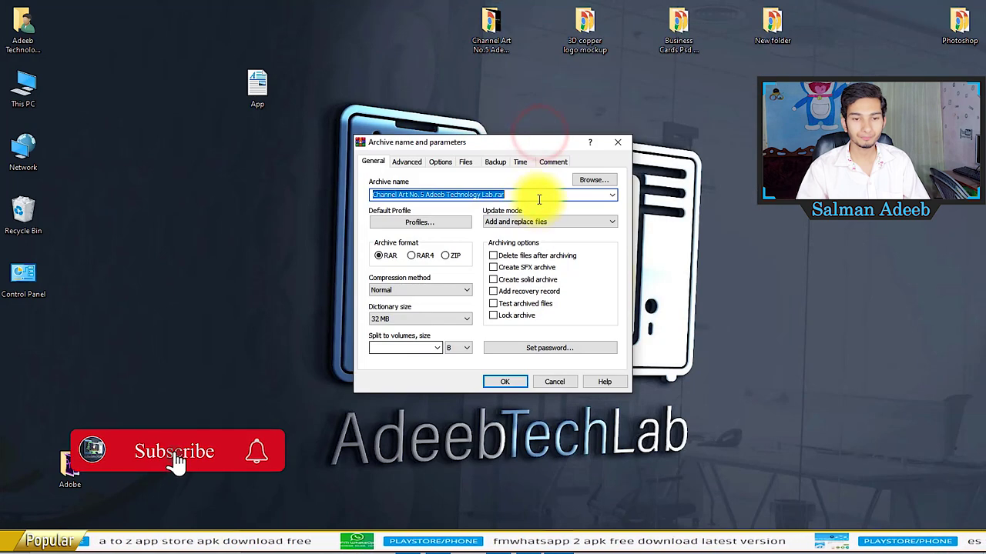
{"action": "left_click", "coordinate": [515, 344]}
{"action": "type", "text": "AdeebTechnologyLab"}
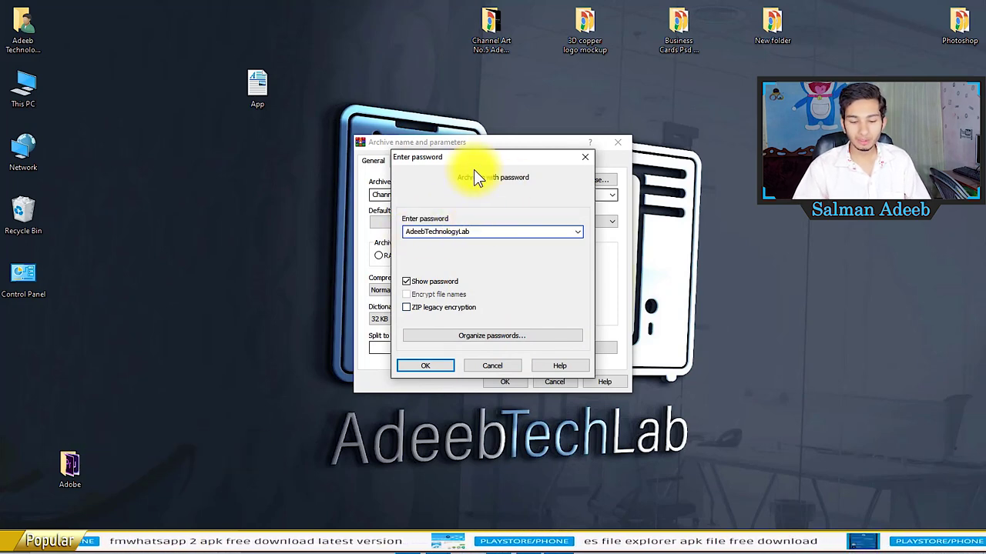
{"action": "type", "text": "86"}
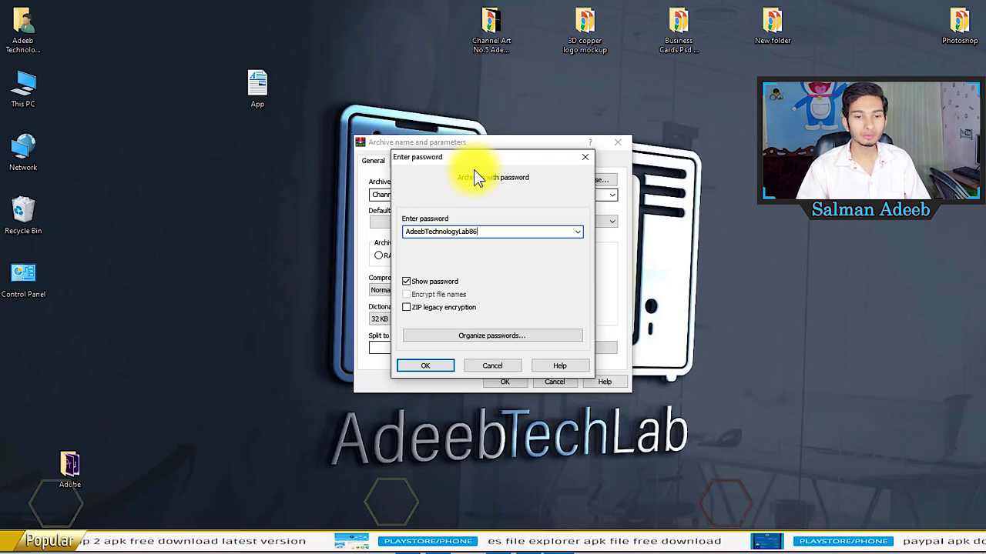
{"action": "left_click", "coordinate": [511, 272]}
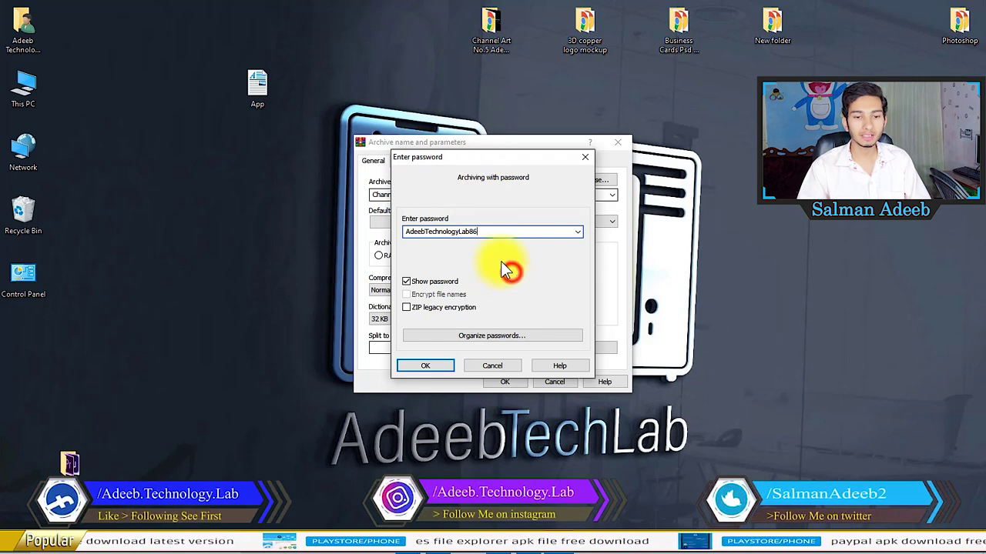
{"action": "left_click", "coordinate": [428, 368]}
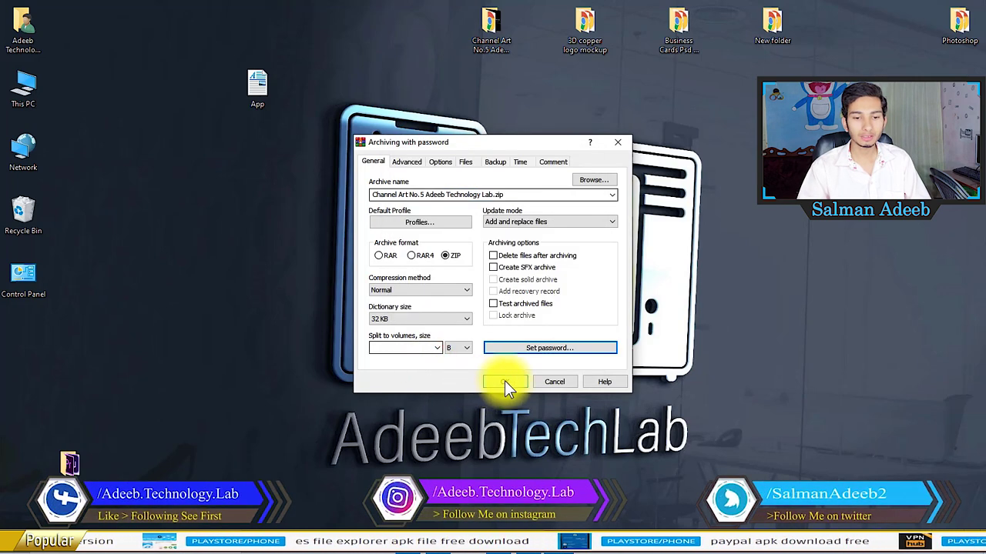
{"action": "left_click", "coordinate": [506, 381]}
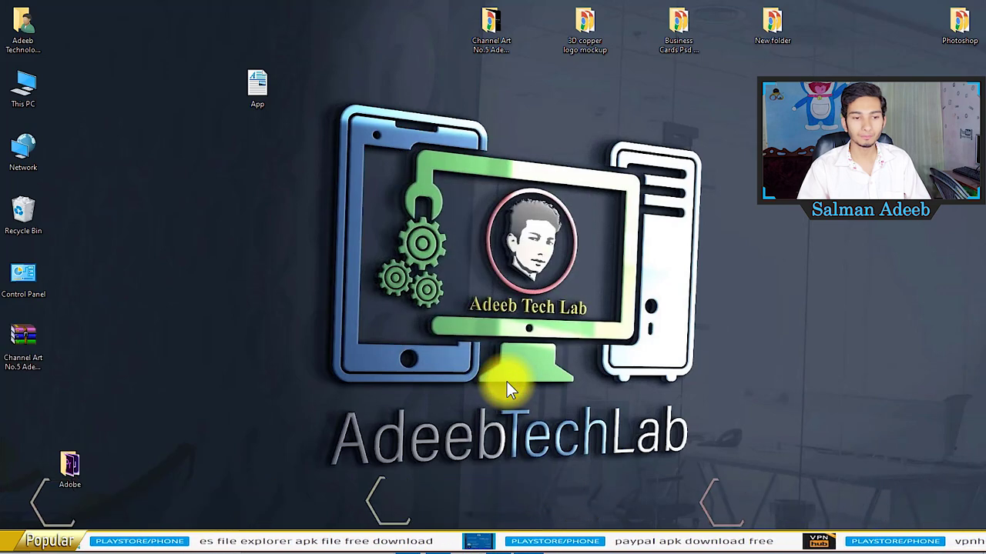
Move the new Channel Art archive icon to the top of the desktop.
{"action": "mouse_move", "coordinate": [23, 340]}
{"action": "left_mouse_down"}
{"action": "mouse_move", "coordinate": [580, 106]}
{"action": "mouse_move", "coordinate": [571, 132]}
{"action": "left_mouse_up"}
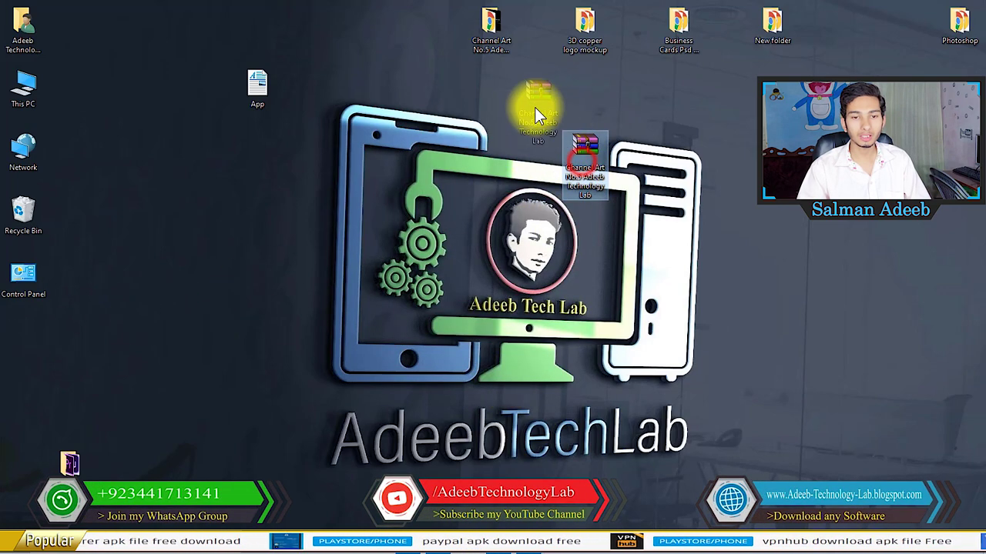
{"action": "left_click", "coordinate": [616, 131]}
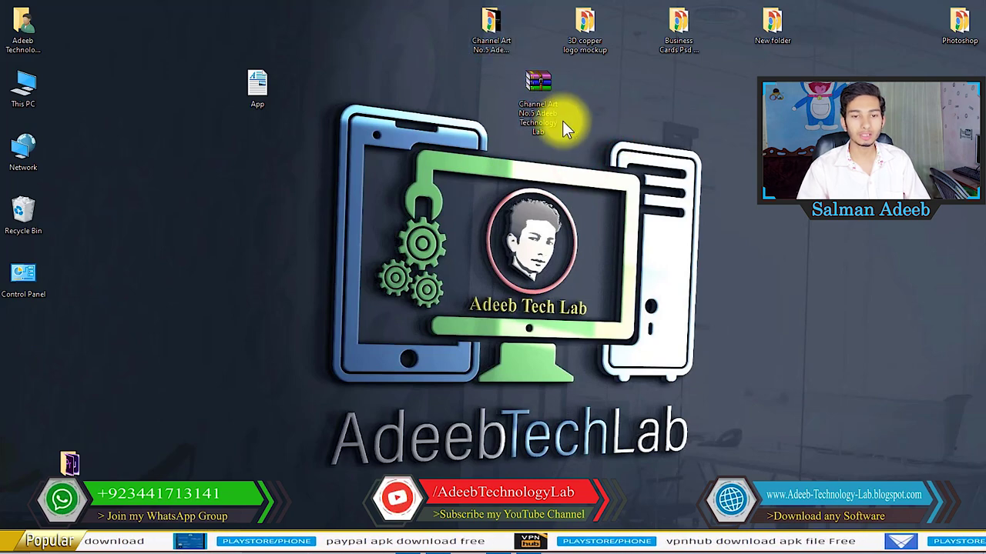
{"action": "left_click", "coordinate": [543, 84]}
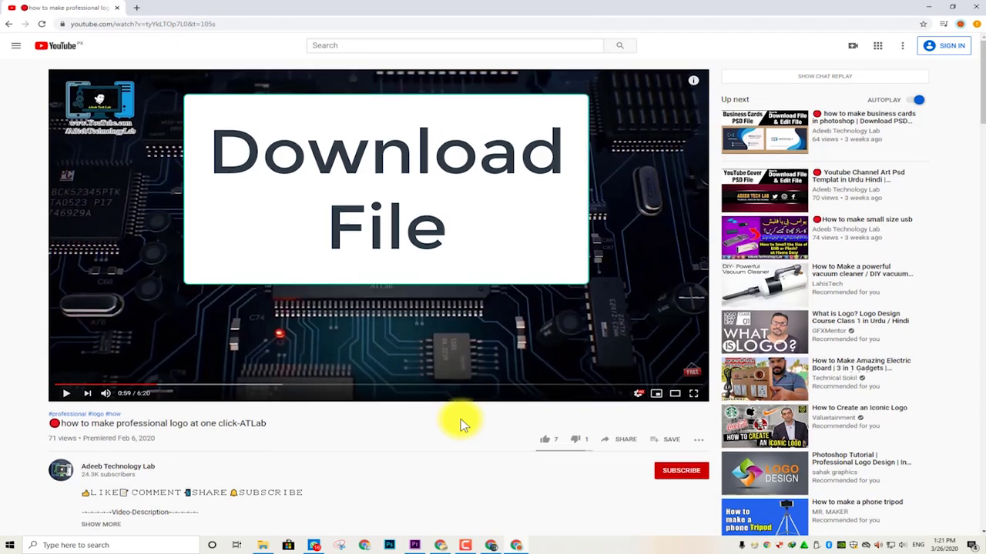
Expand the video description with SHOW MORE and open its Download LINK.
{"action": "scroll", "coordinate": [460, 419], "scroll_direction": "down", "scroll_amount": 3}
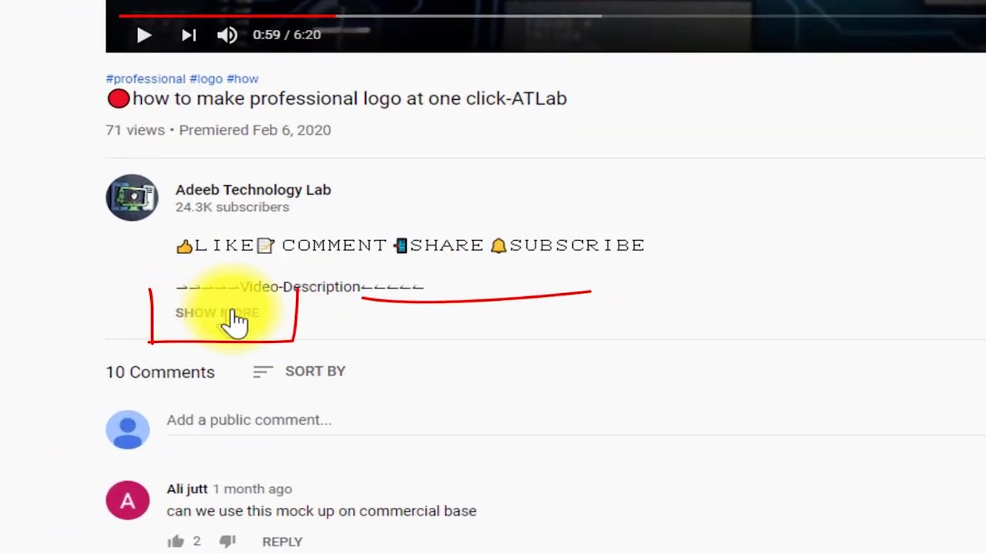
{"action": "left_click", "coordinate": [221, 314]}
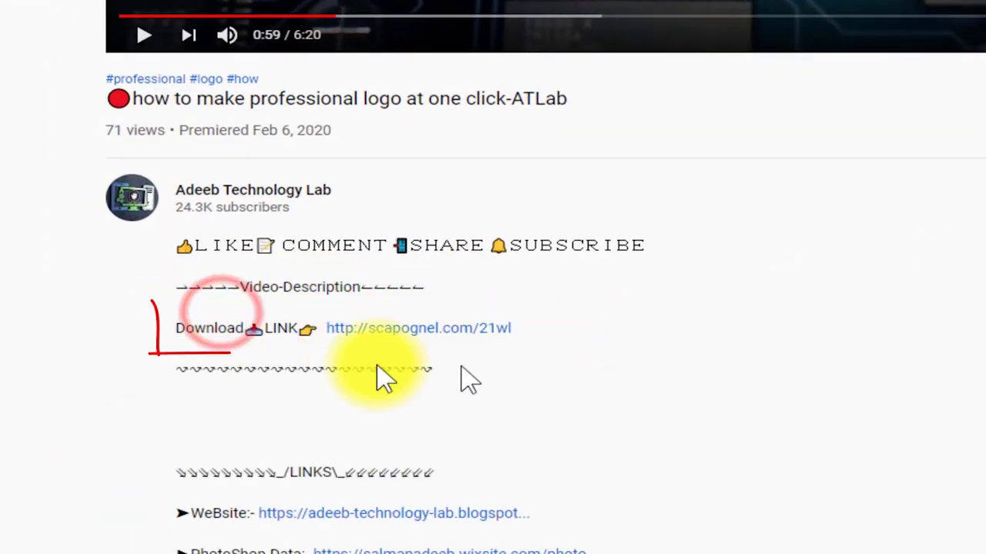
{"action": "left_click_drag", "start_coordinate": [209, 329], "coordinate": [282, 327]}
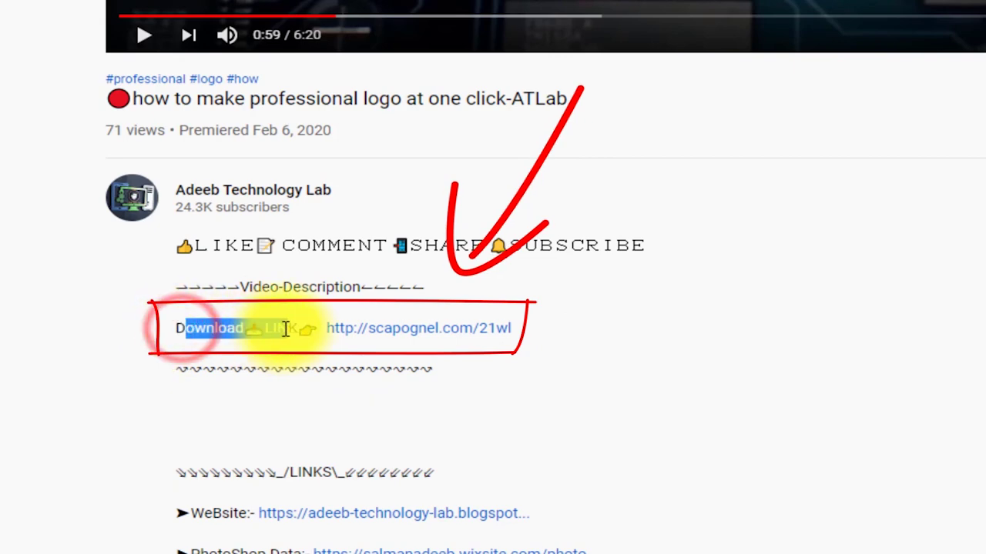
{"action": "left_click", "coordinate": [279, 327]}
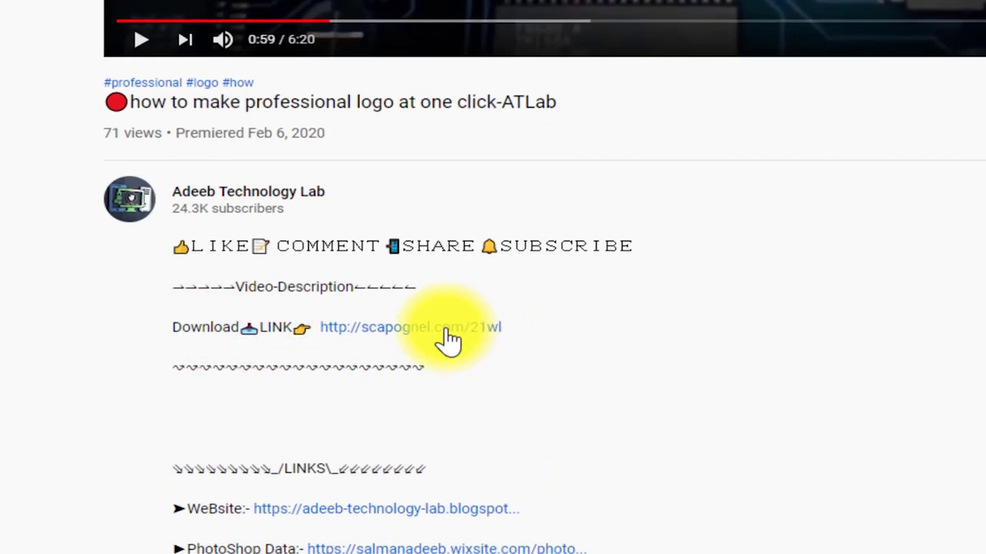
{"action": "left_click", "coordinate": [445, 329]}
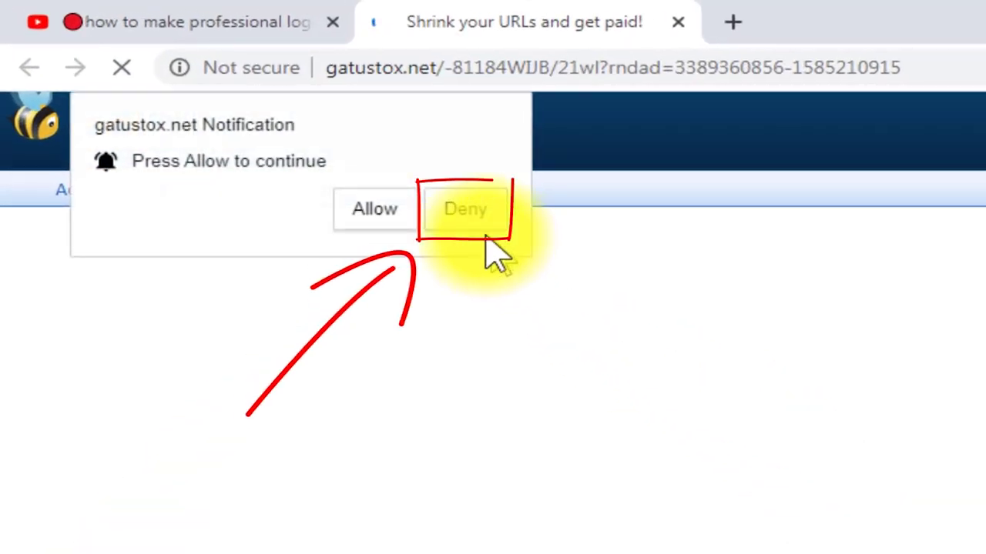
Deny the notification, skip both AdFly ads and follow the template link to Automatic 3D Logo black.zip.
{"action": "left_click", "coordinate": [462, 212]}
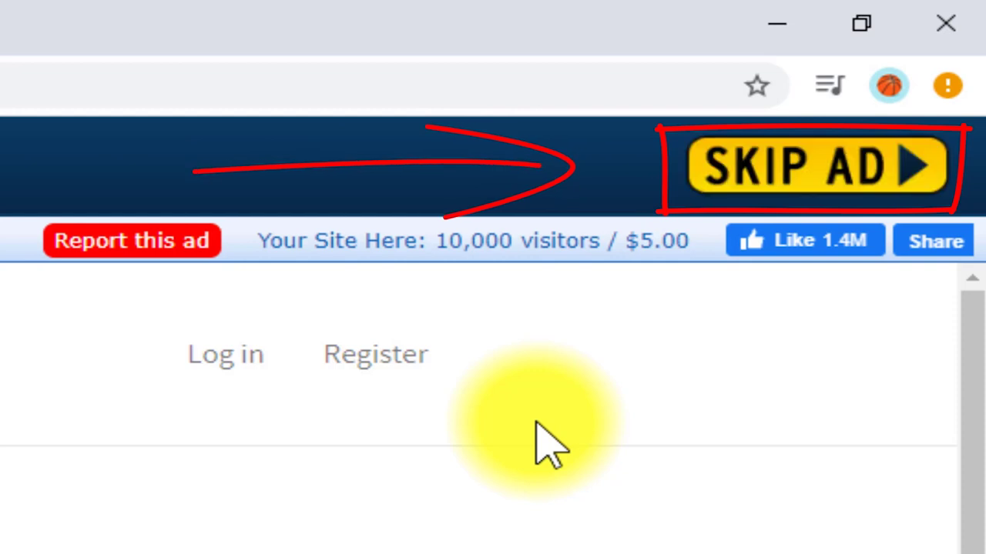
{"action": "left_click", "coordinate": [735, 189]}
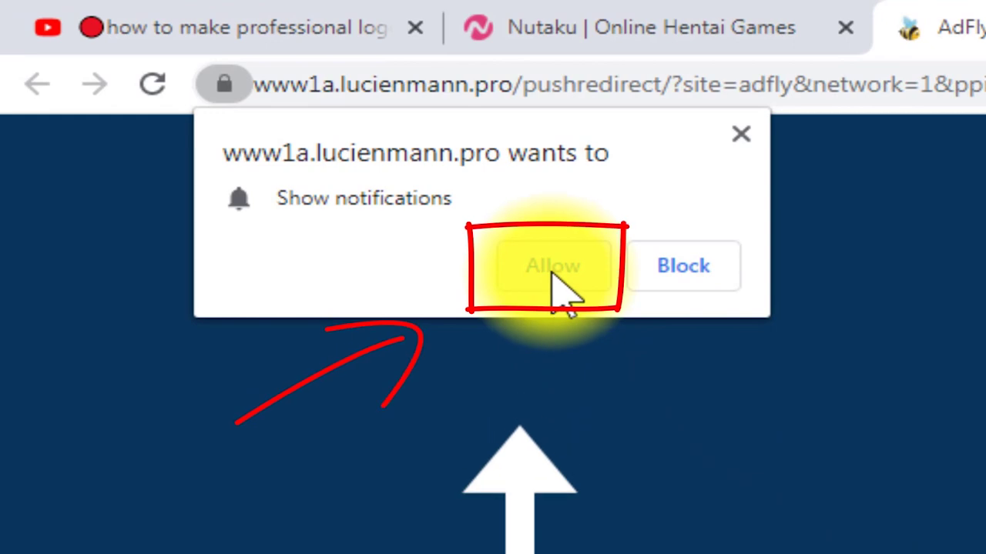
{"action": "left_click", "coordinate": [552, 271]}
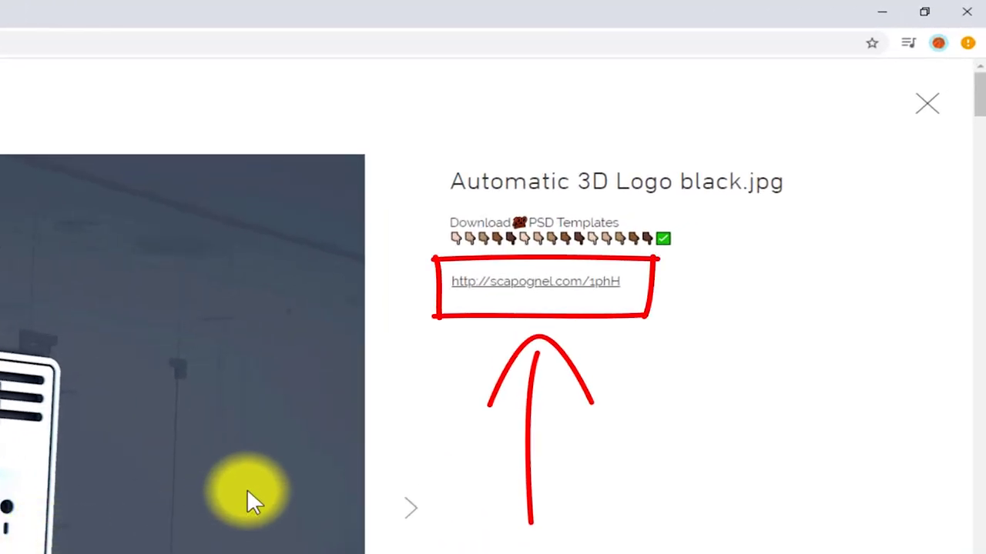
{"action": "left_click", "coordinate": [532, 289]}
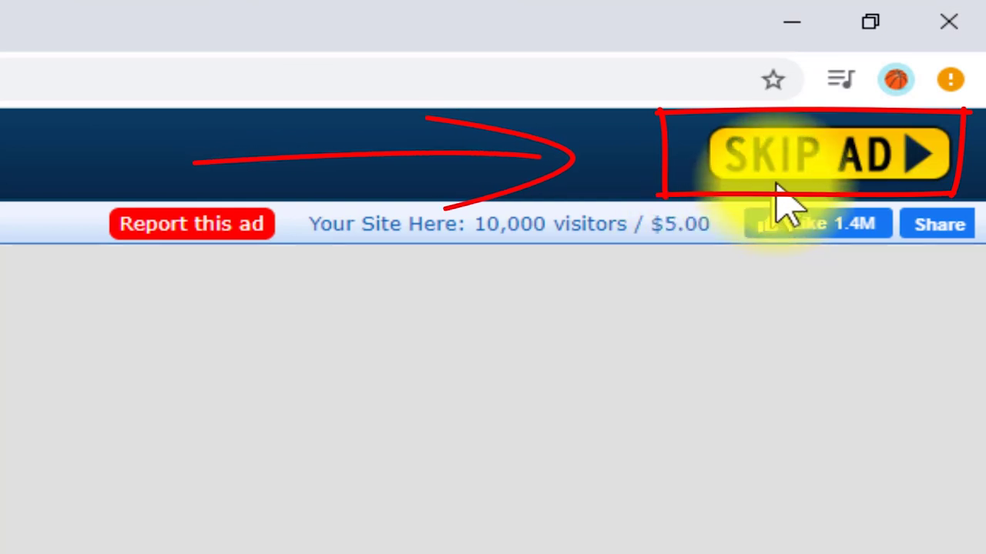
{"action": "left_click", "coordinate": [784, 171]}
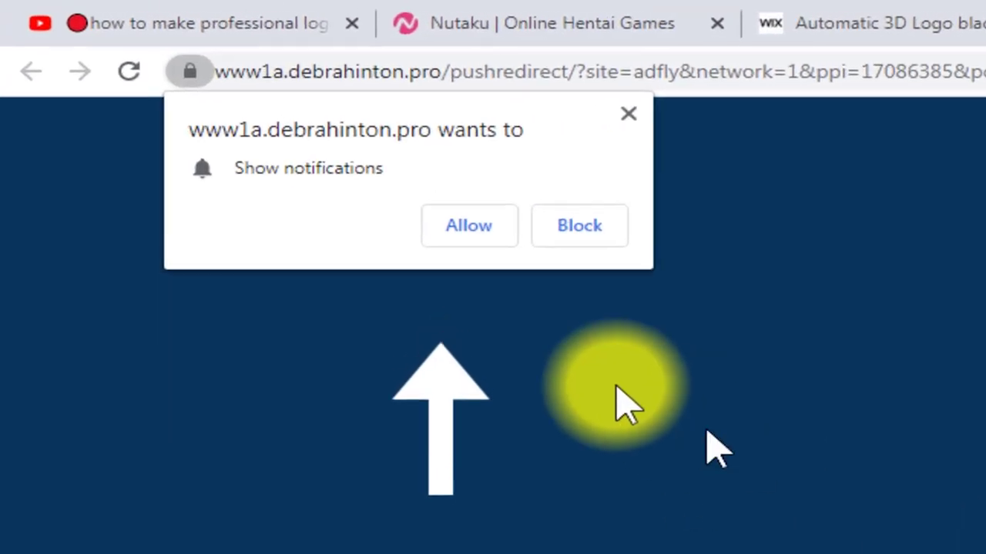
{"action": "left_click", "coordinate": [474, 248]}
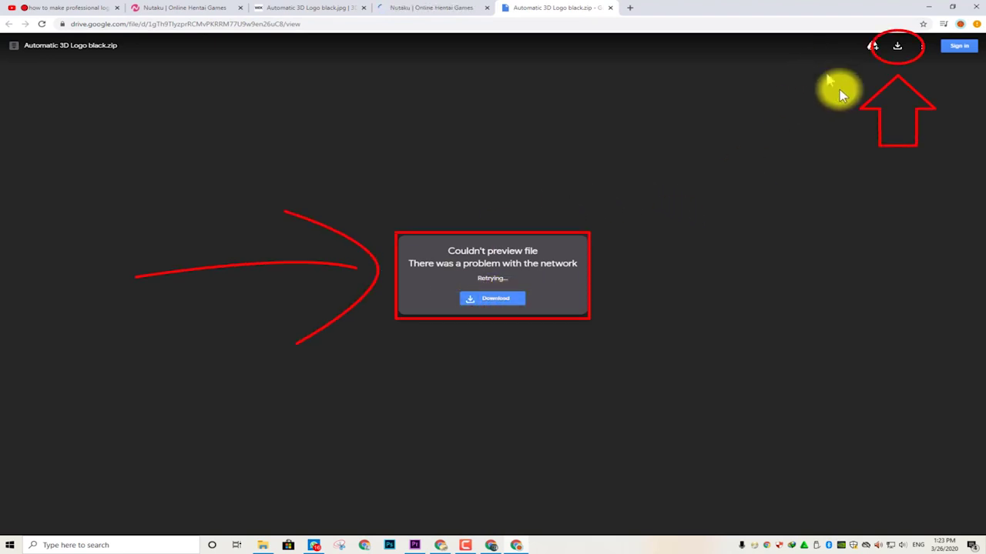
Download Automatic 3D Logo black.zip and reveal it in its folder from Chrome's downloads list.
{"action": "left_click", "coordinate": [504, 300]}
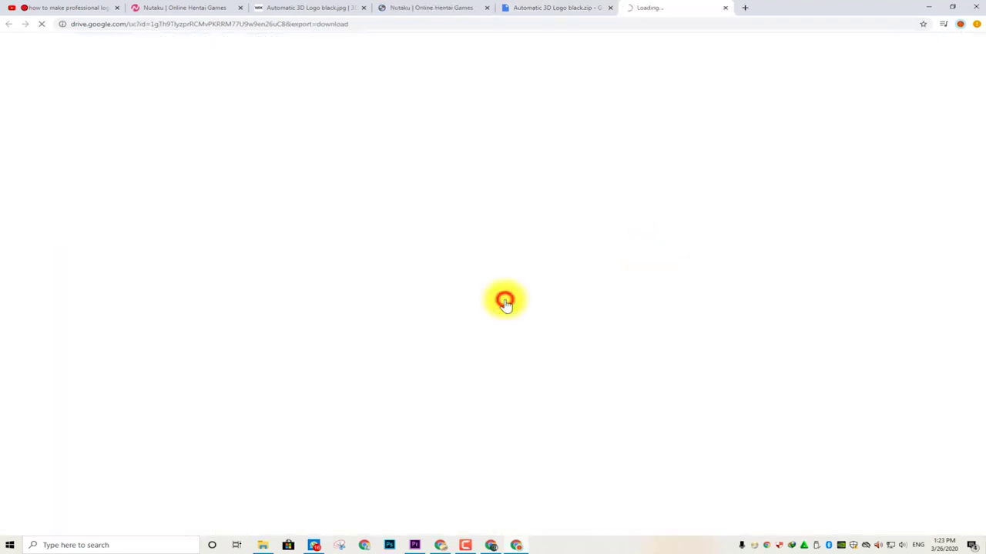
{"action": "left_click", "coordinate": [948, 523]}
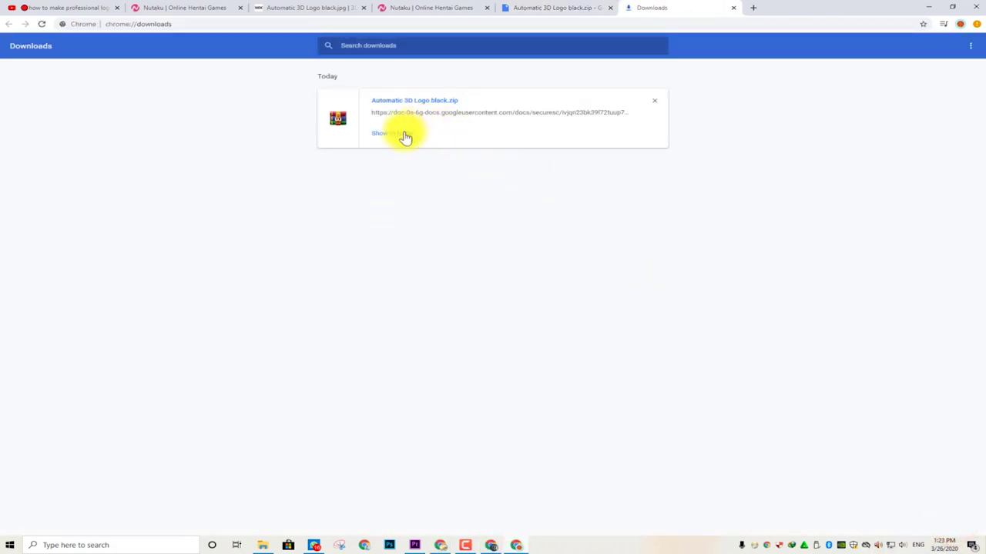
{"action": "left_click", "coordinate": [392, 134]}
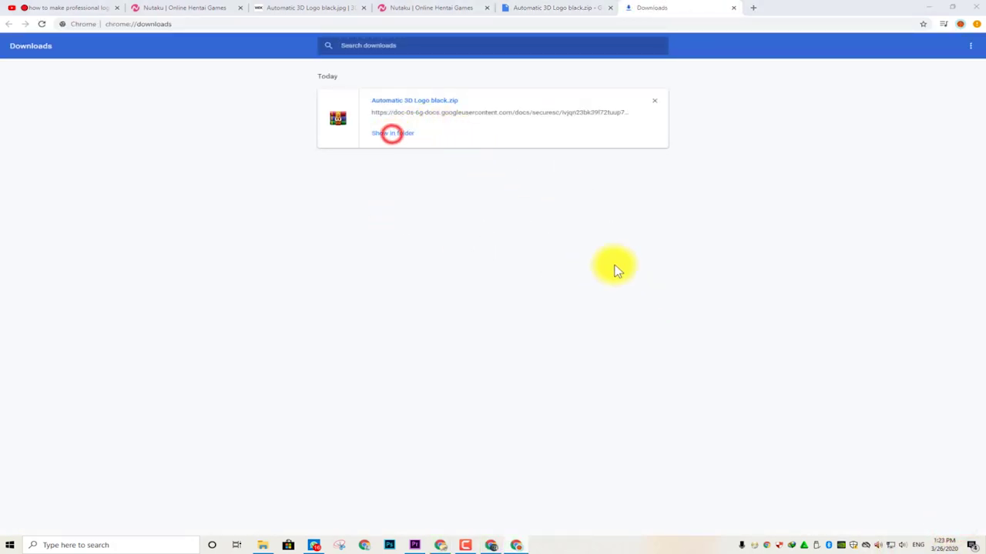